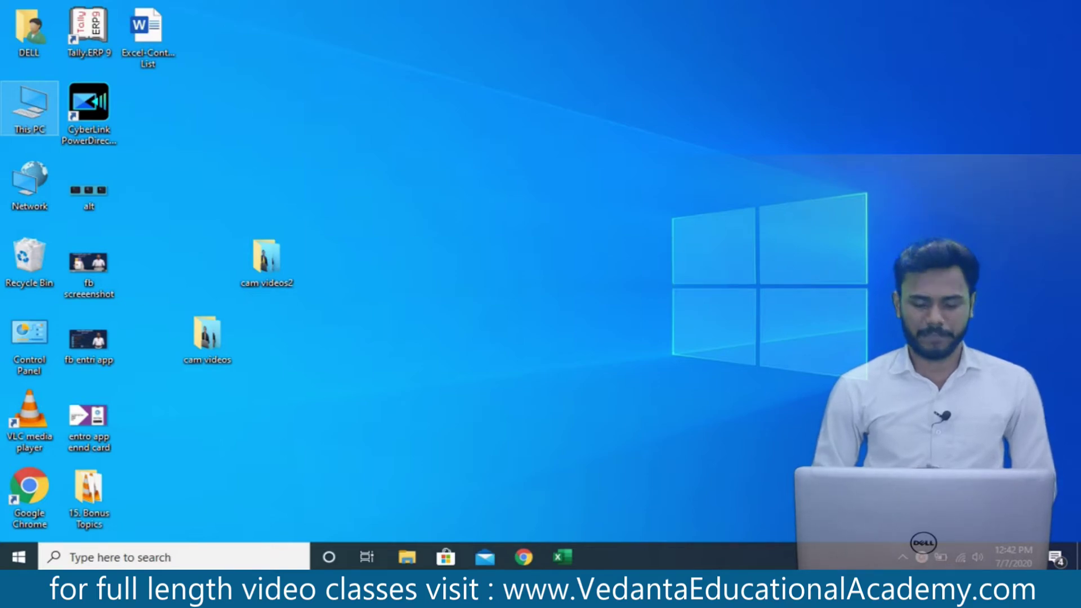
- Switch to the Excel workbook Book1 and look over the number blocks in column D, row 17 and column J
left_click(563, 557)
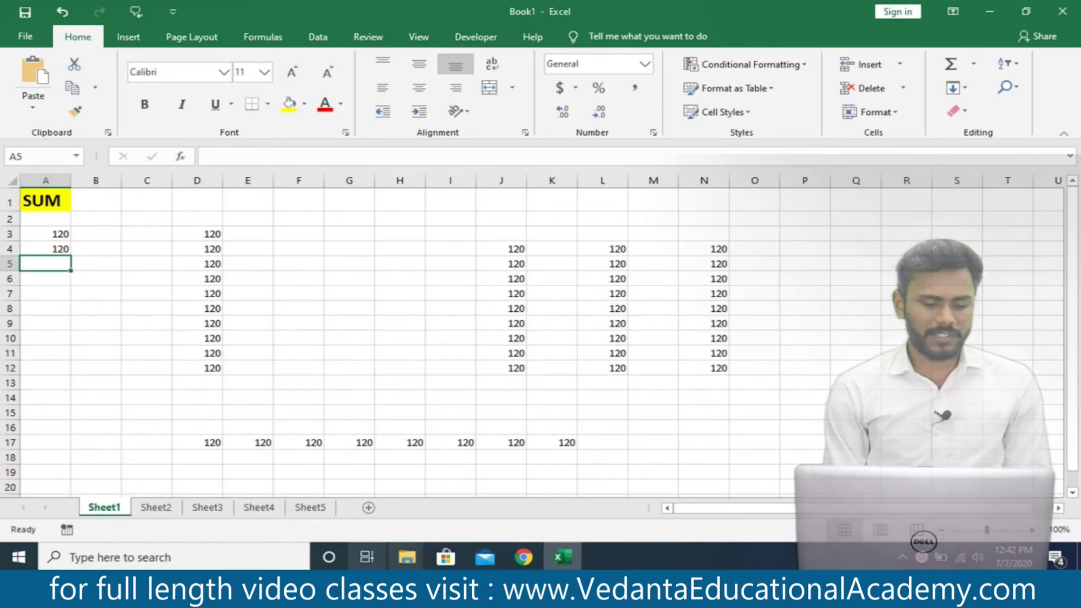
left_click(94, 312)
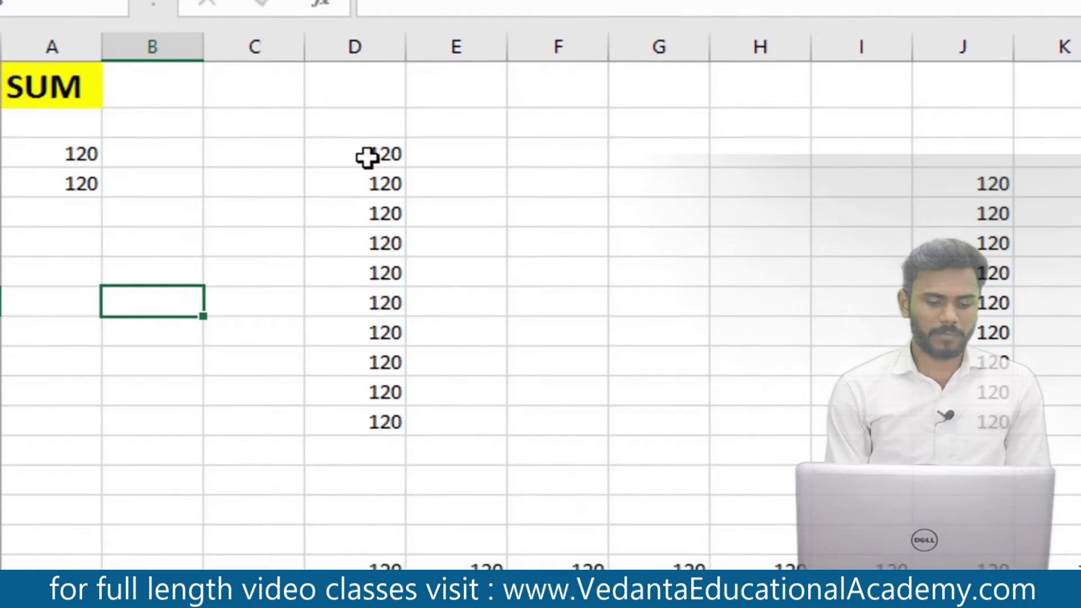
left_click(407, 209)
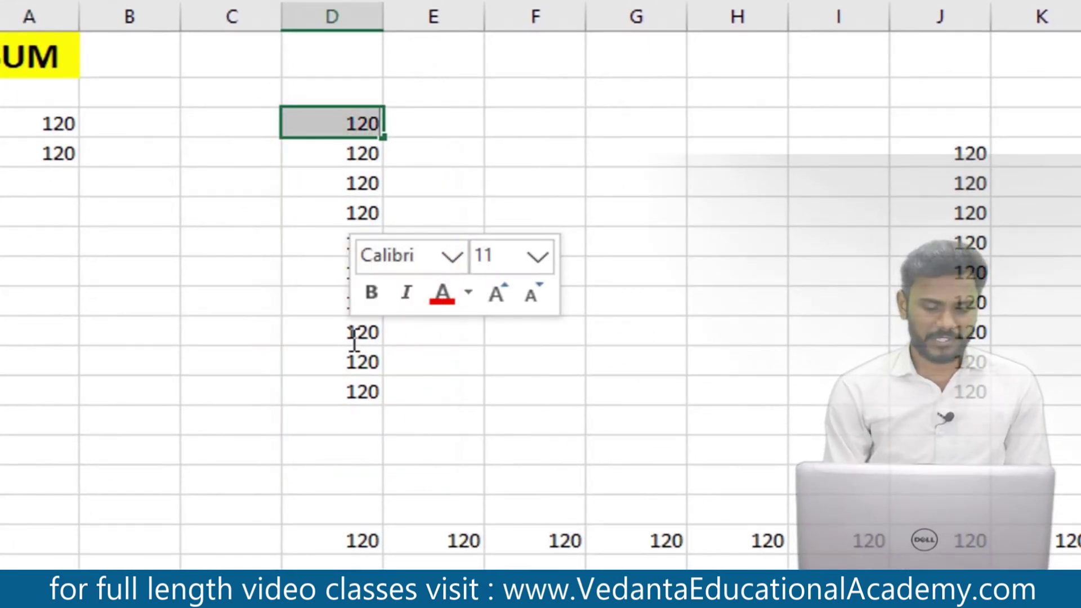
left_click(431, 566)
left_click(332, 563)
left_click(363, 538)
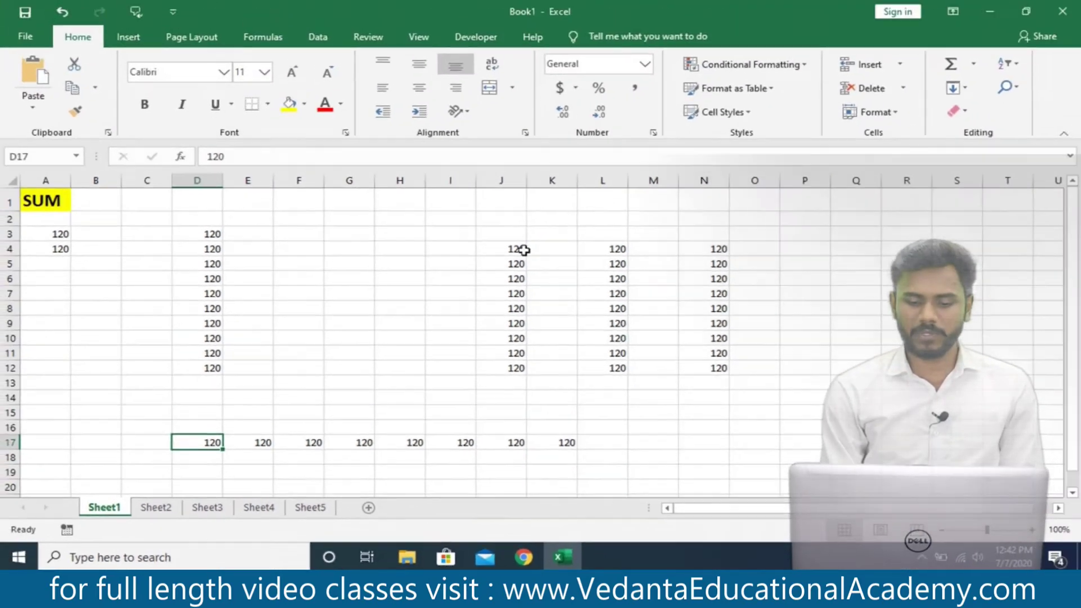
left_click(519, 249)
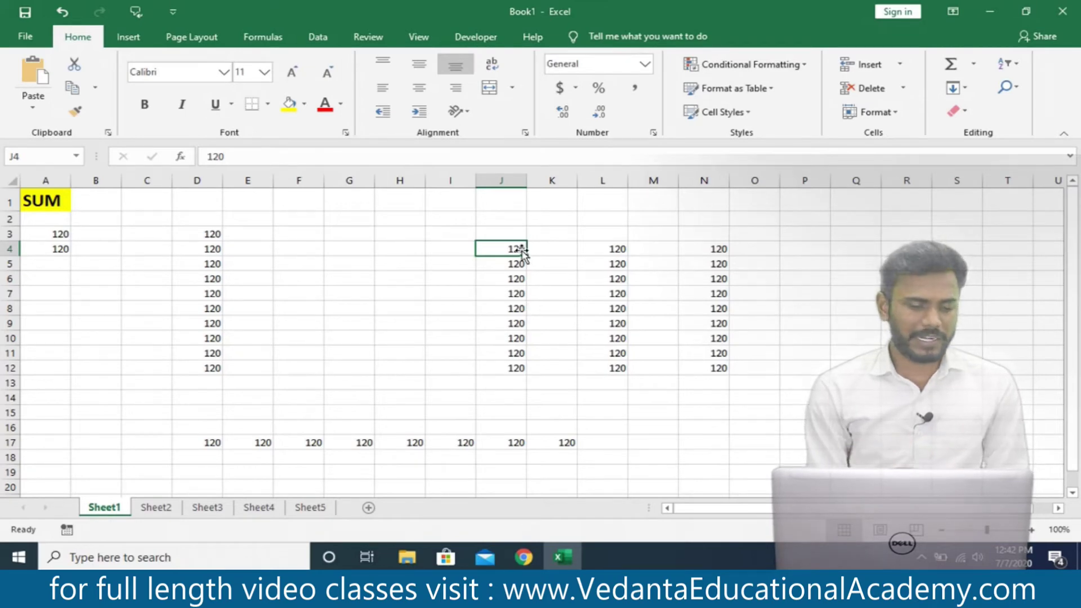
left_click(45, 265)
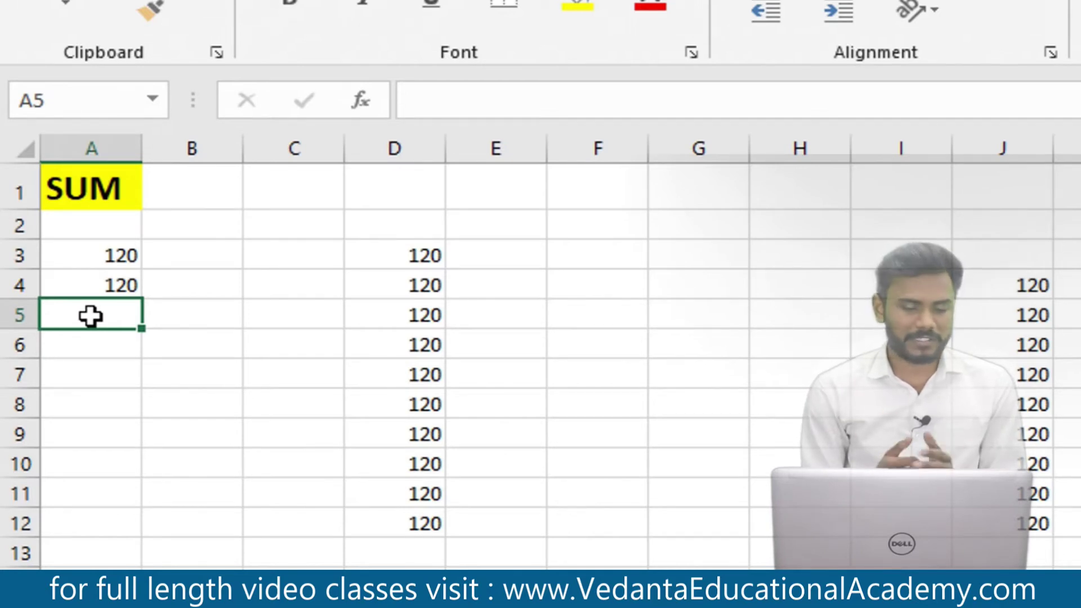
left_click(88, 315)
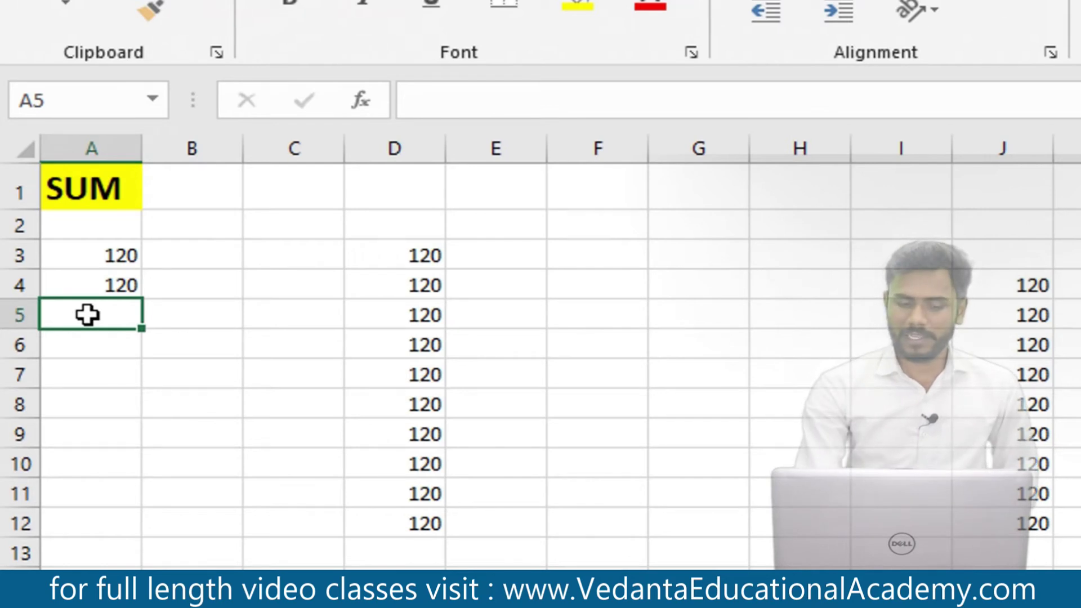
type("=")
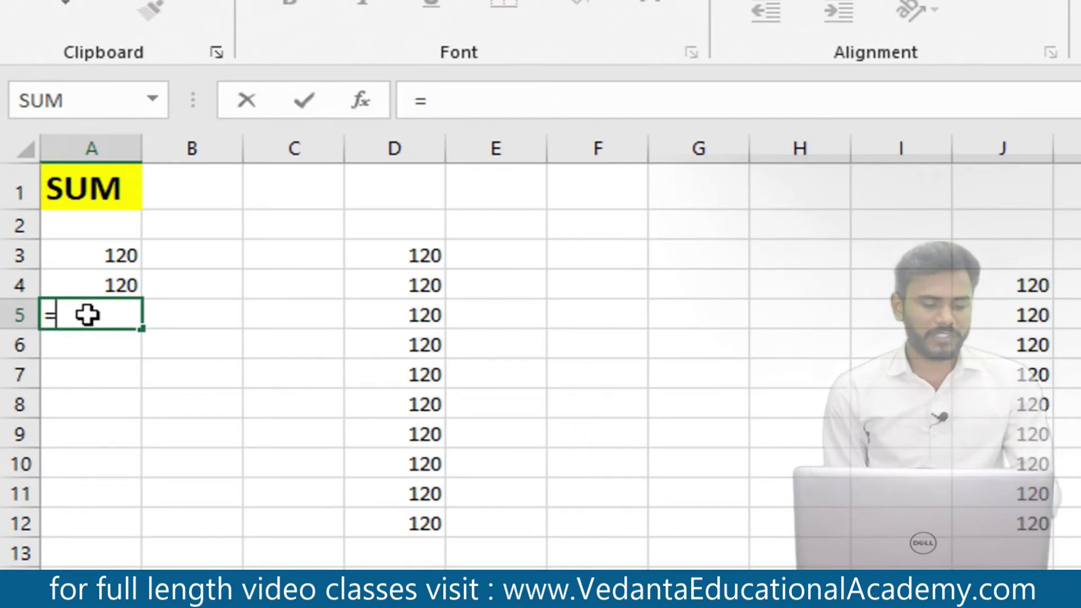
key("Escape")
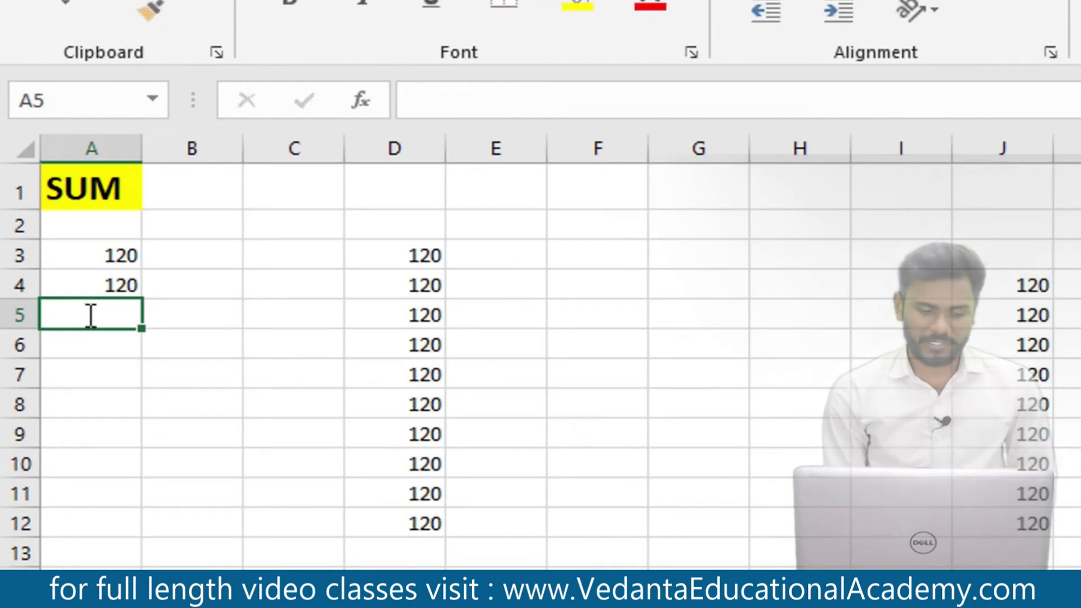
- Check the addresses of the two numbers in column A and write the formula =a3+a4 in cell A5
left_click(91, 260)
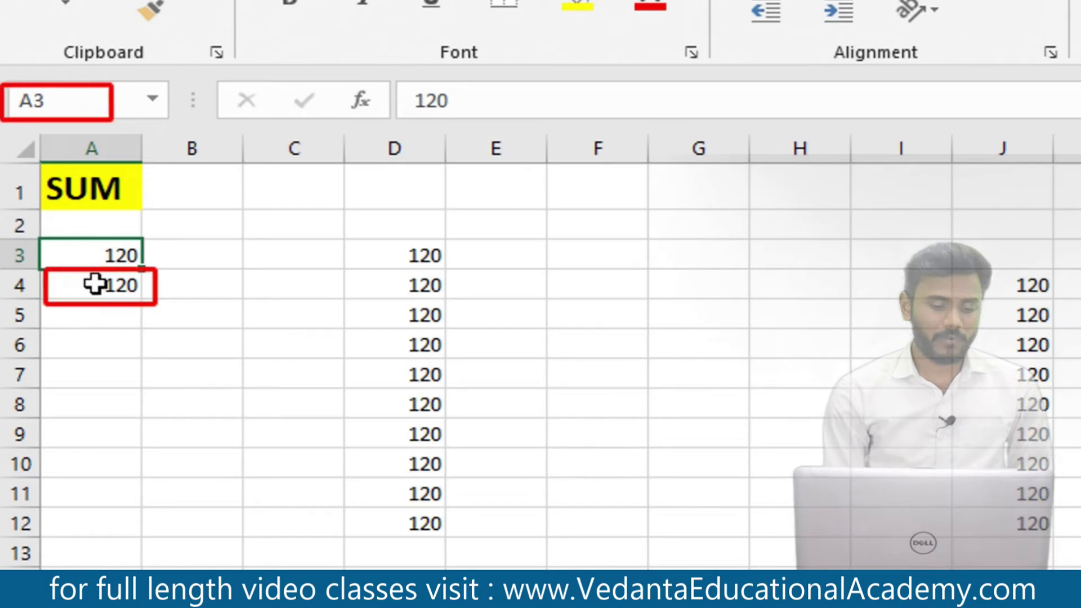
left_click(94, 284)
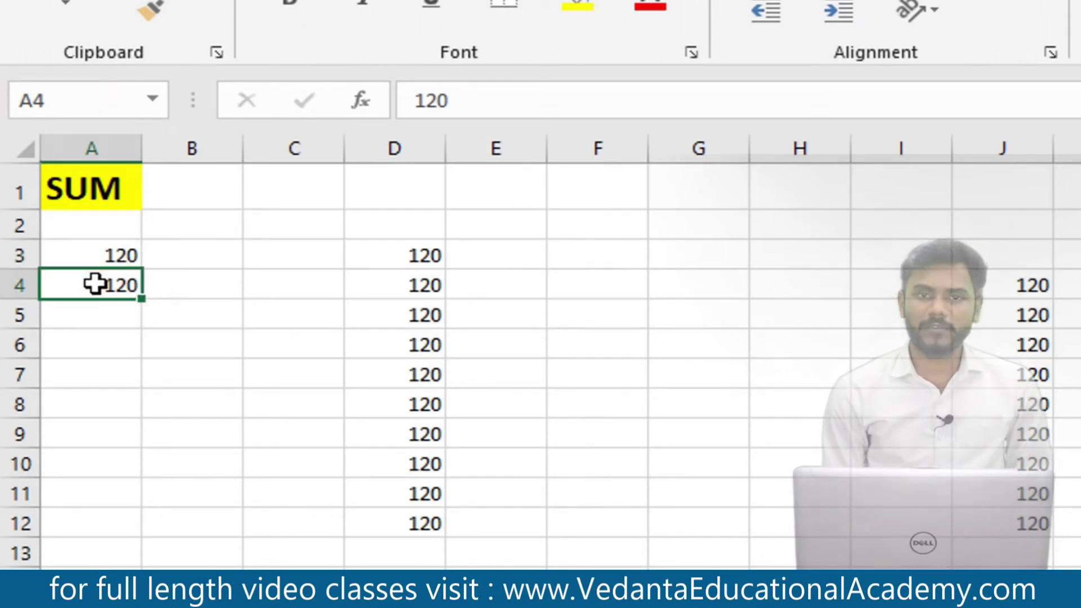
left_click(94, 321)
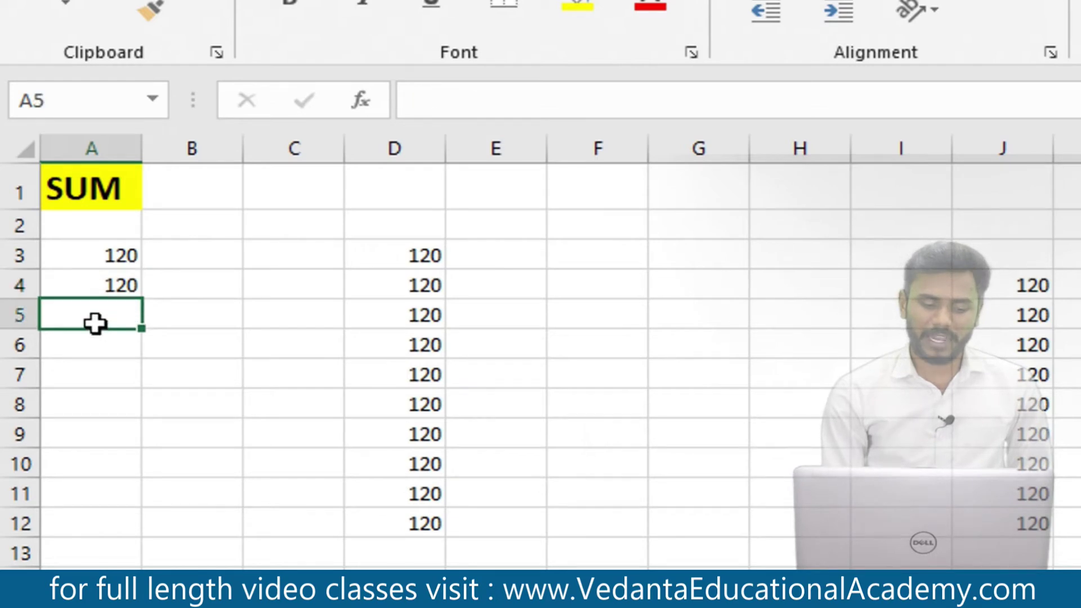
type("=")
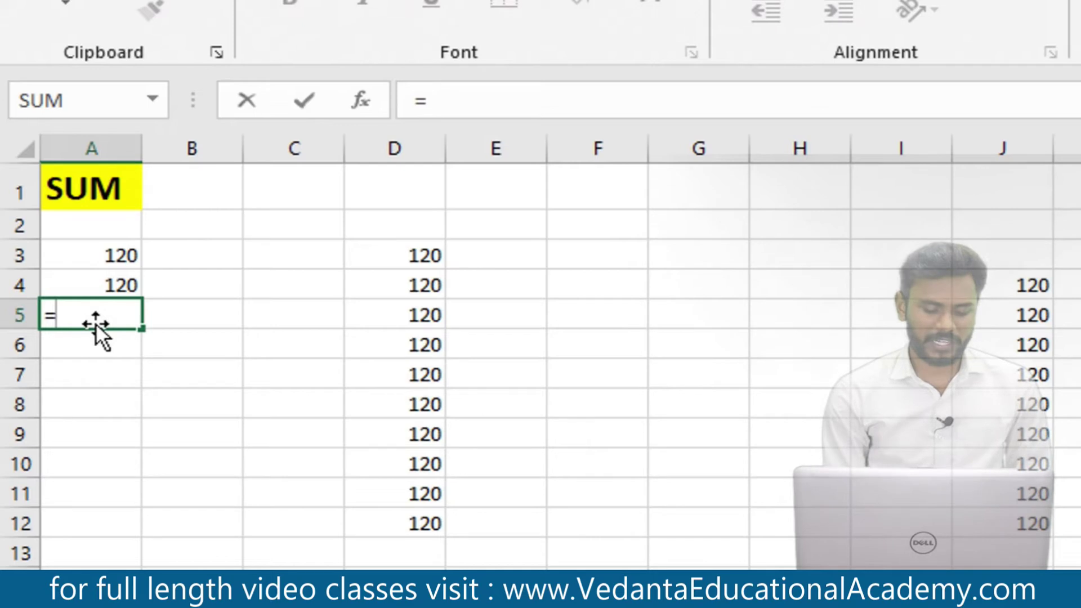
type("a3+a")
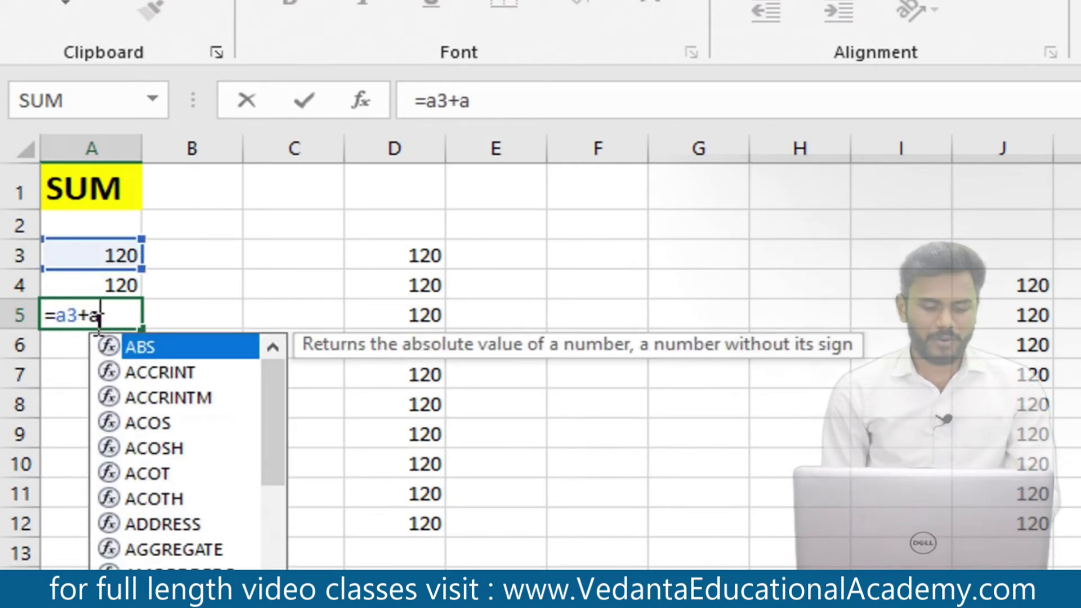
type("4")
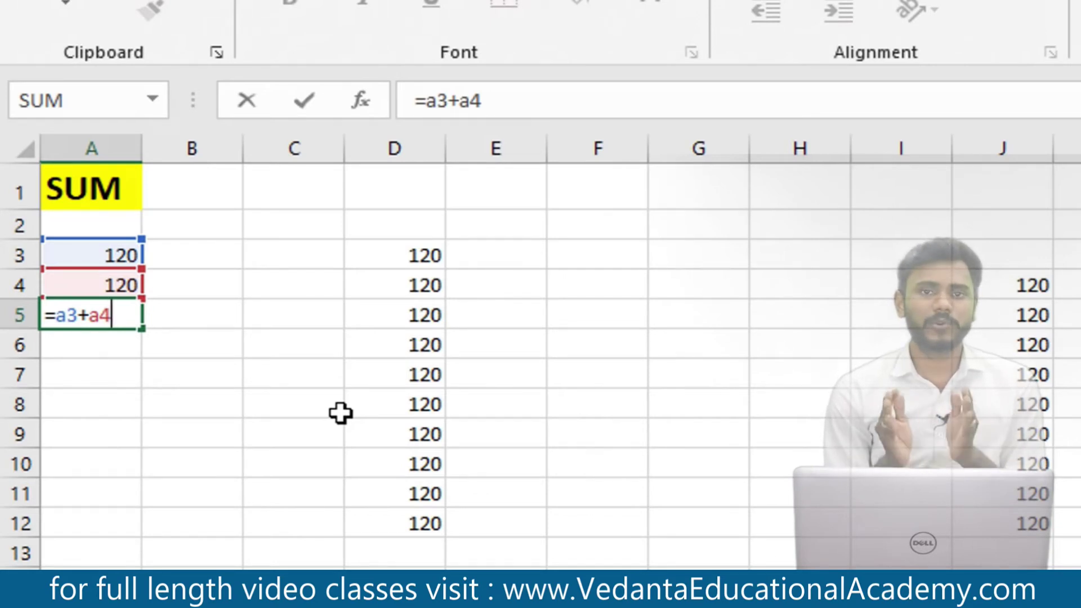
- Clear the typed references in A5, rebuild the formula as =A3+A4 by picking both cells, and confirm it
key("BackSpace")
key("BackSpace")
key("BackSpace")
key("BackSpace")
key("BackSpace")
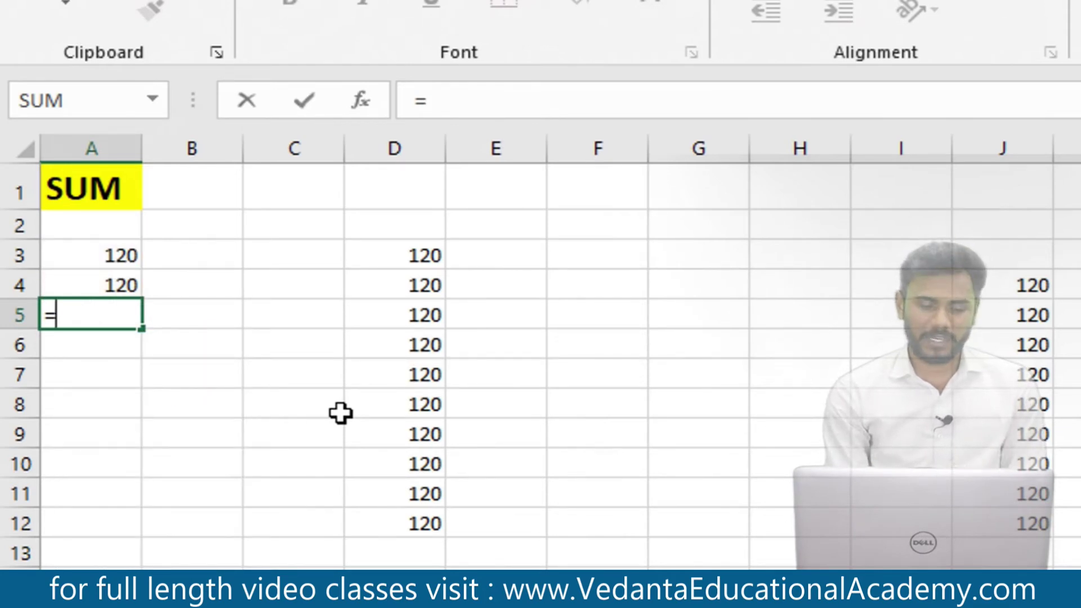
left_click(97, 258)
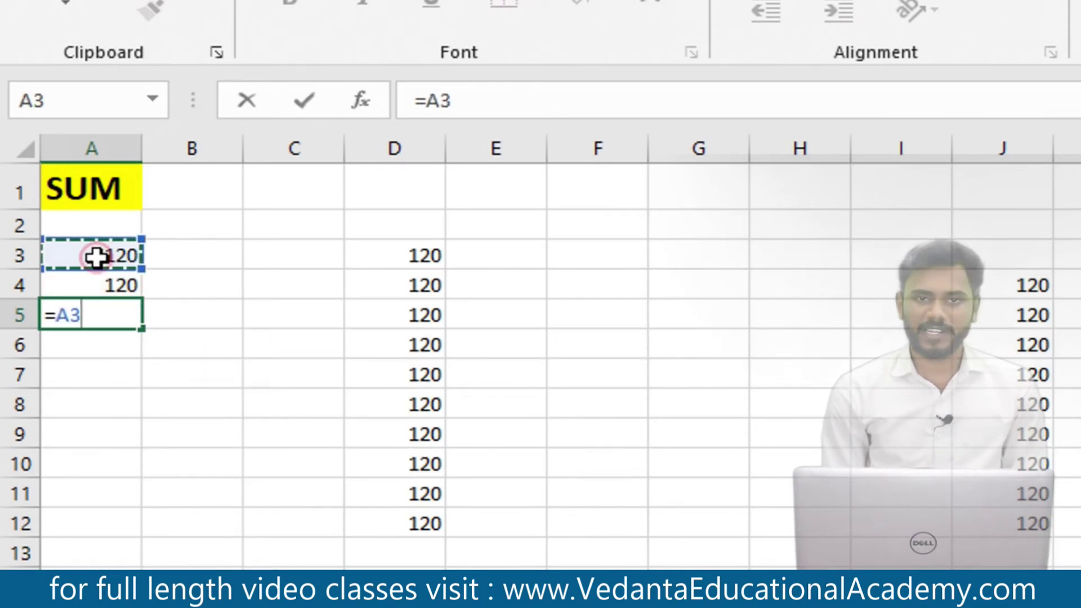
type("+")
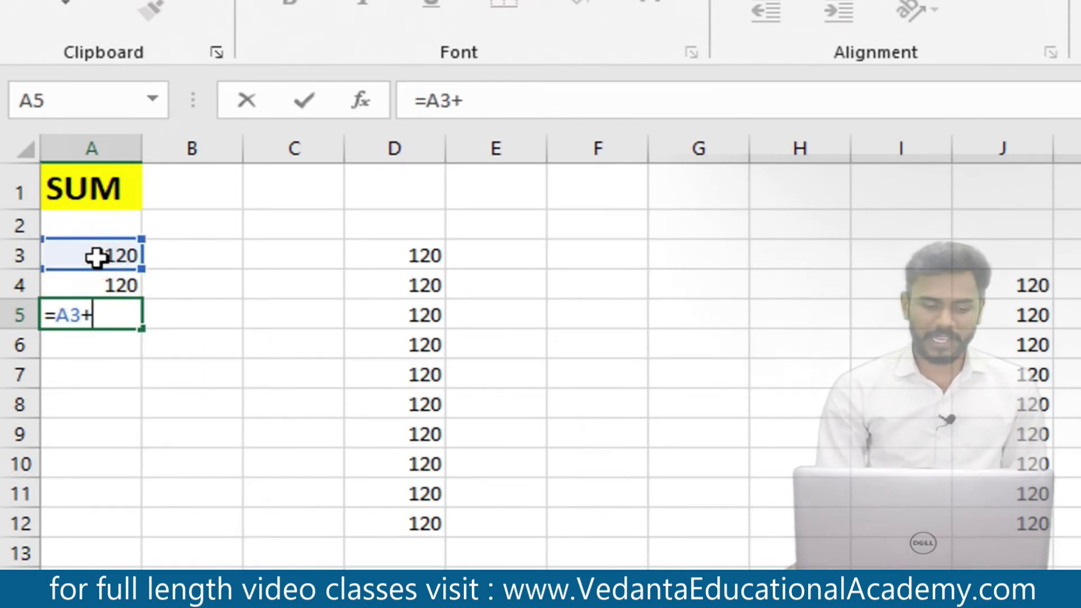
left_click(106, 291)
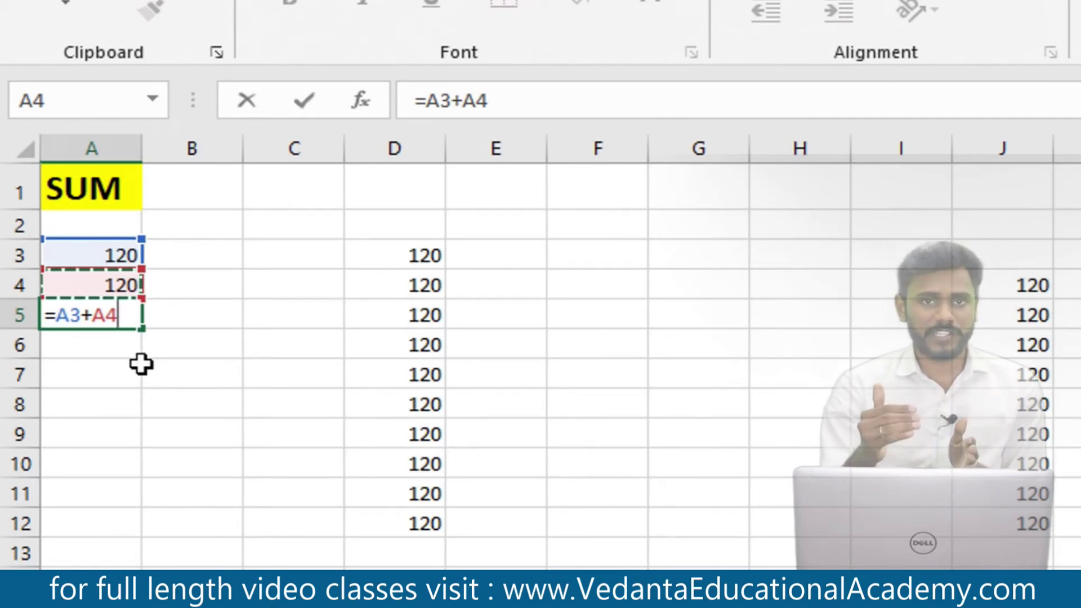
key("ctrl+Return")
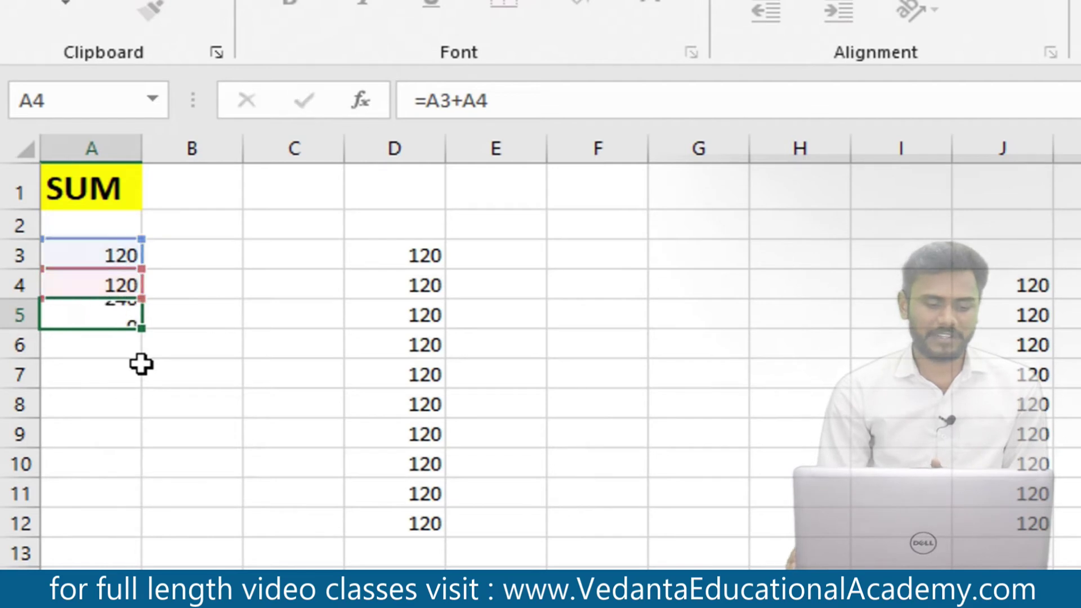
key("Return")
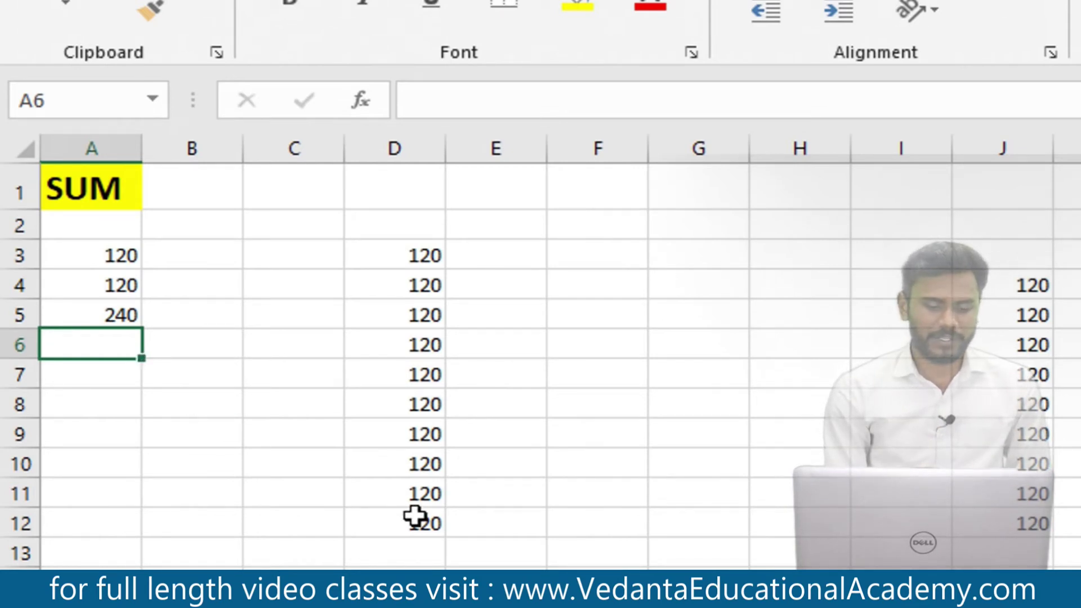
- Begin a formula in cell D13 that adds the numbers above cell by cell, up to =D3+D4+D5
left_click(419, 549)
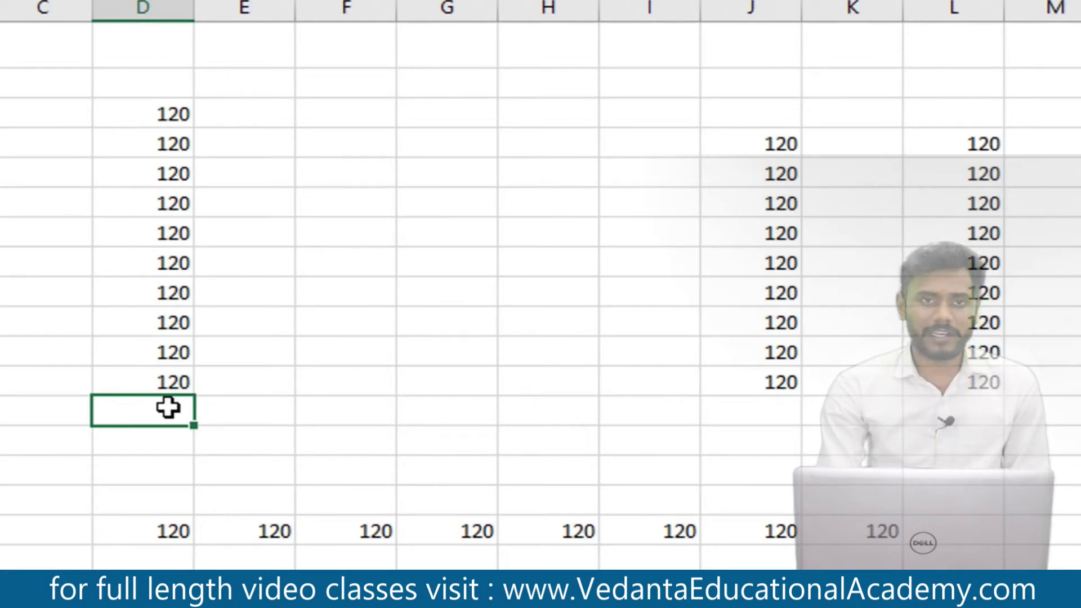
type("=")
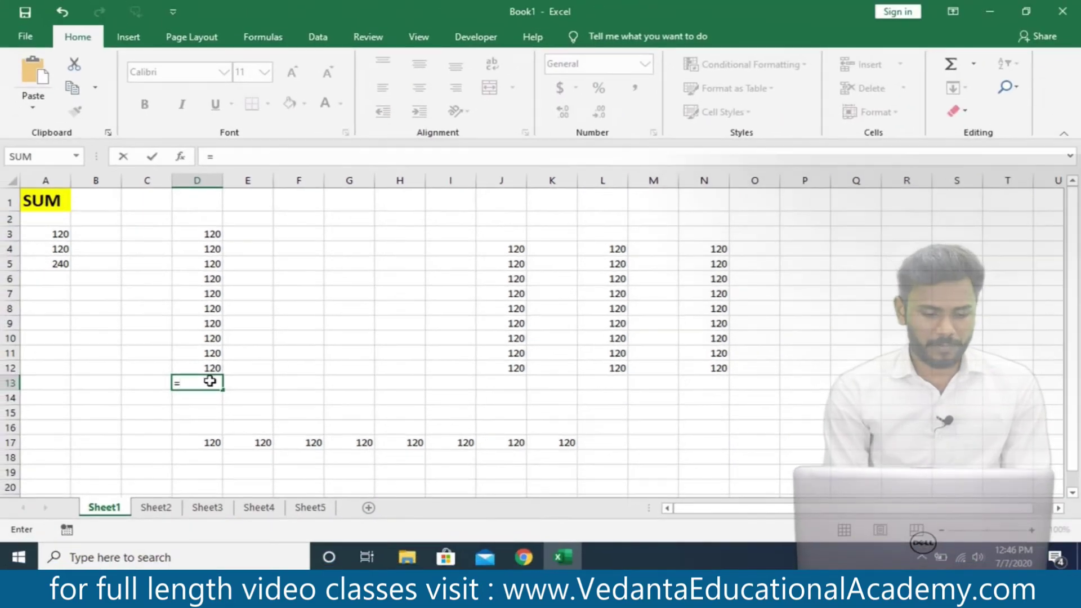
left_click(198, 235)
type("+")
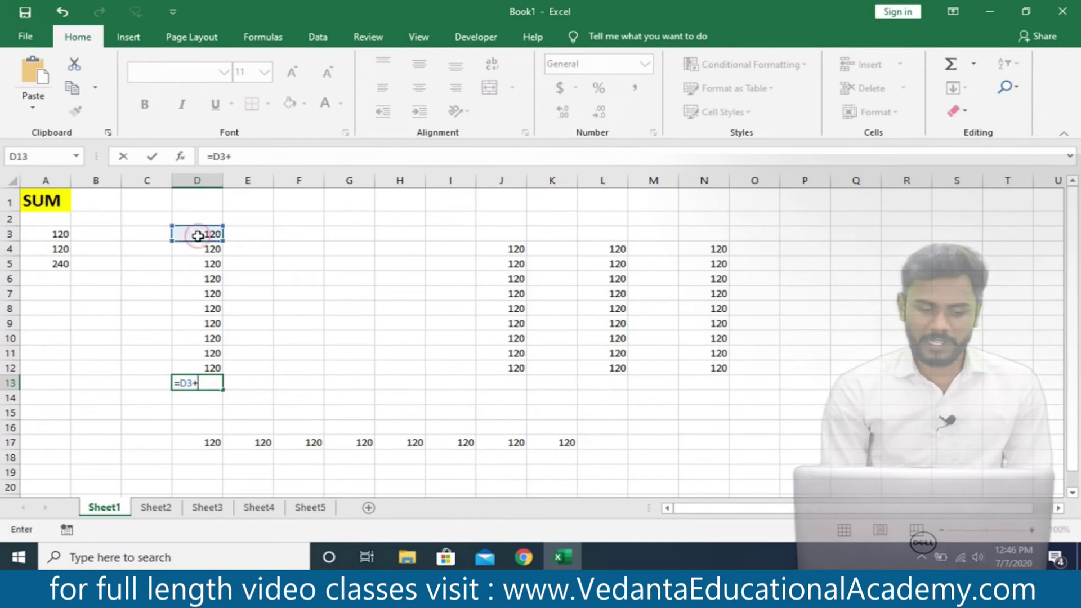
left_click(203, 249)
type("+")
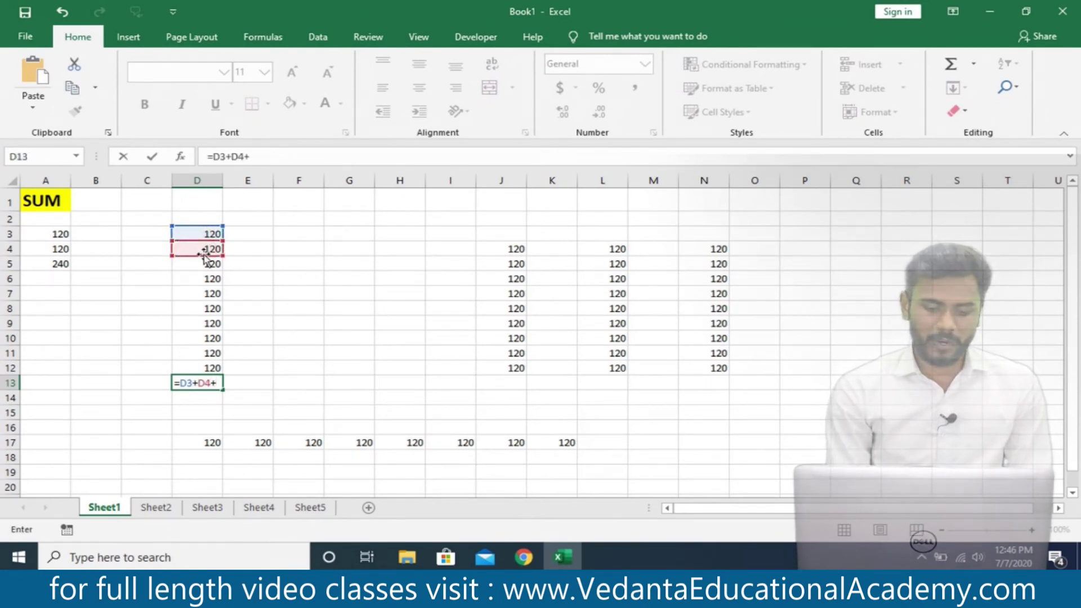
left_click(205, 264)
- Replace the cell-by-cell addition in D13 with the function formula =sum(D3:D12)
key("BackSpace")
key("BackSpace")
key("BackSpace")
key("BackSpace")
key("BackSpace")
key("BackSpace")
key("BackSpace")
key("BackSpace")
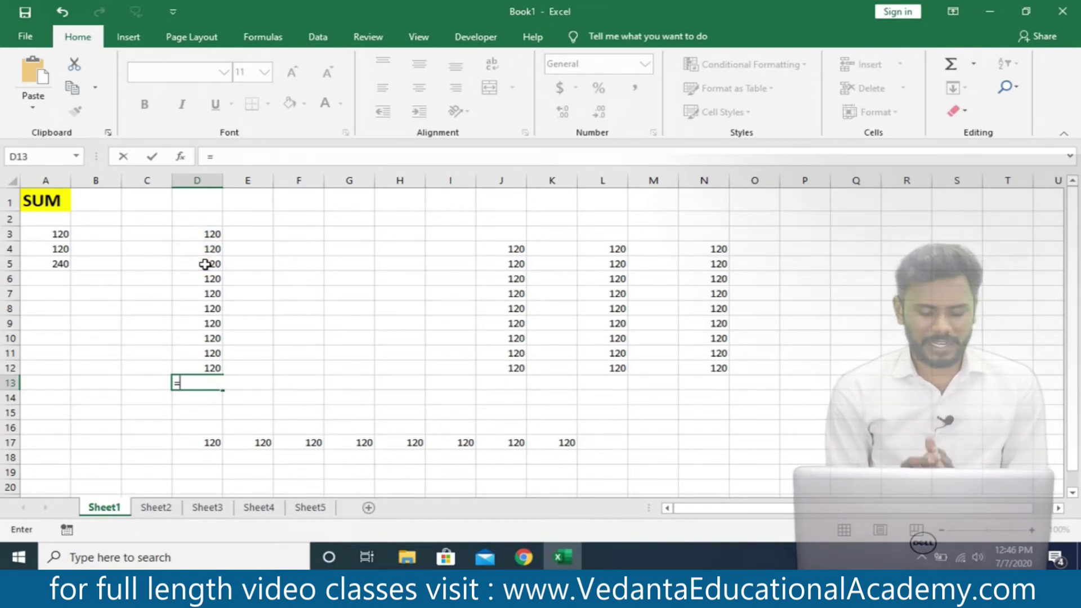
type("sum(")
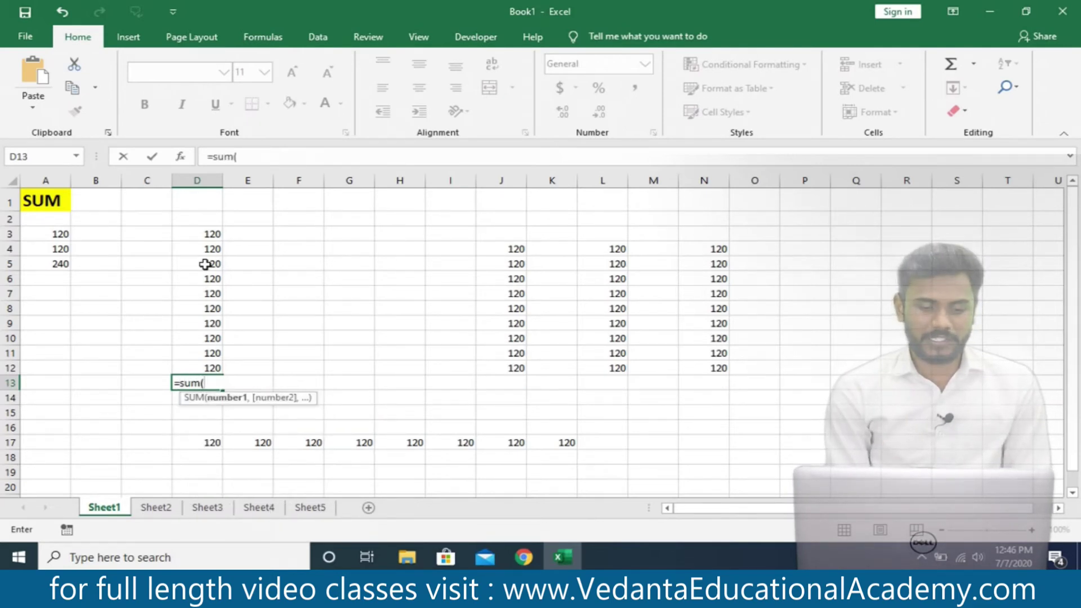
left_click_drag(211, 235, 212, 364)
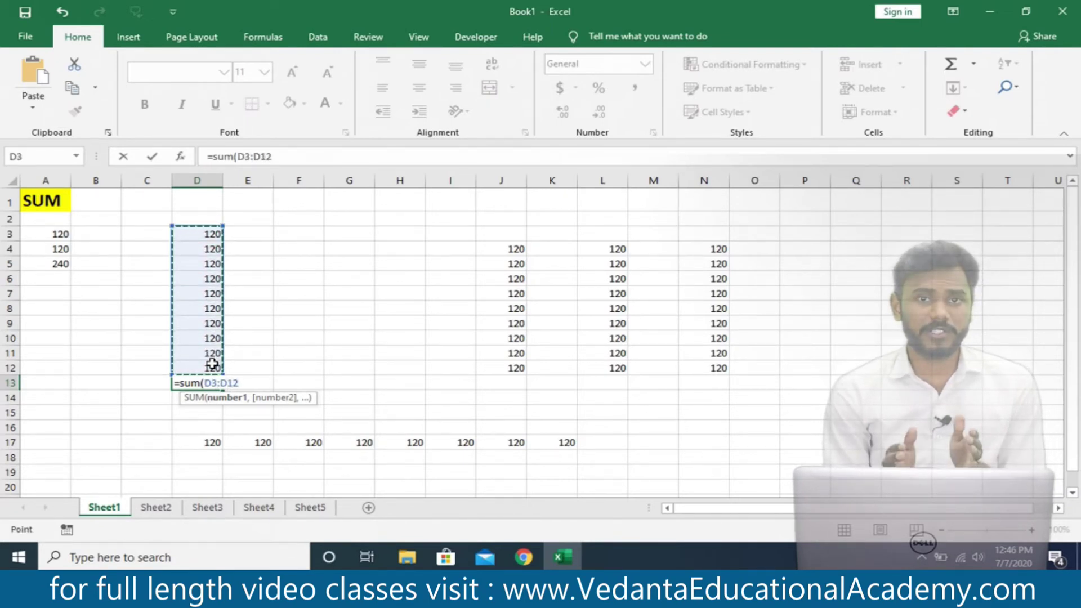
type(")")
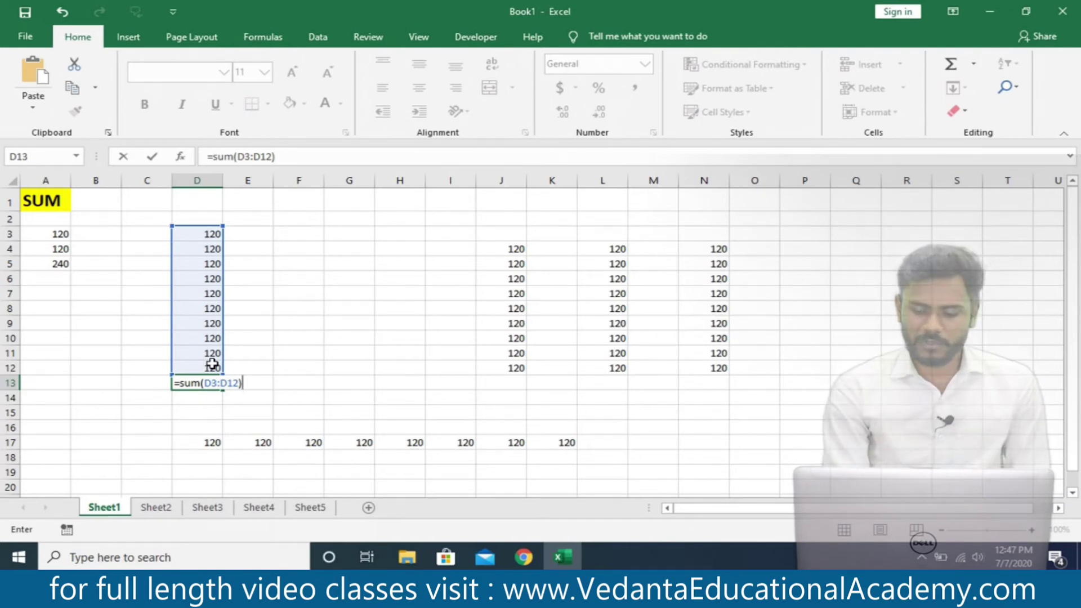
- Remove the range and closing bracket from the formula in D13, leaving =sum(
key("BackSpace")
key("BackSpace")
key("BackSpace")
key("BackSpace")
key("BackSpace")
key("BackSpace")
key("BackSpace")
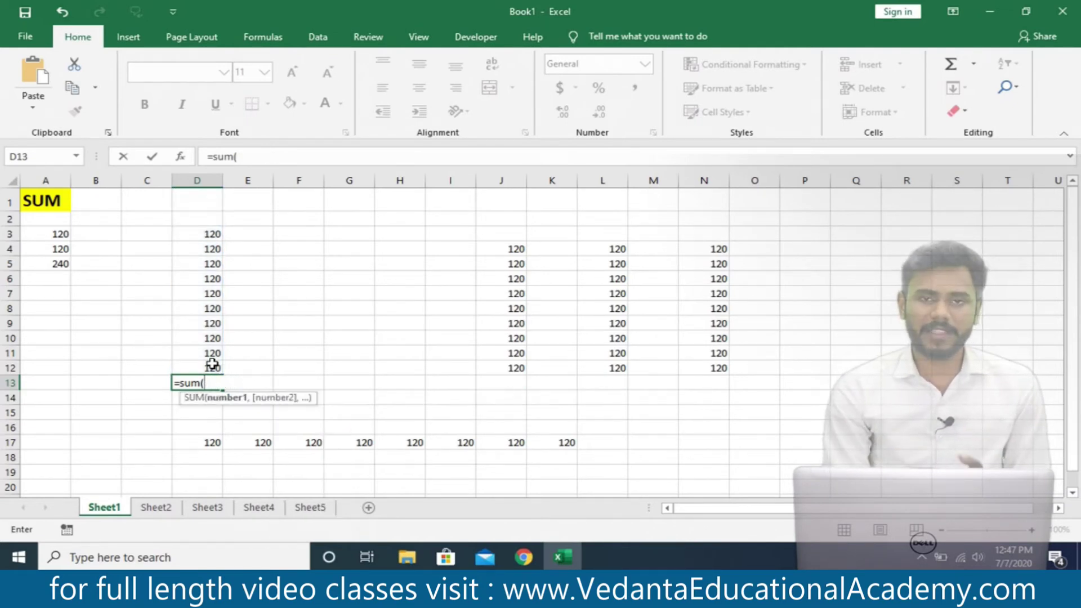
left_click_drag(201, 231, 214, 362)
key("BackSpace")
key("BackSpace")
key("BackSpace")
key("BackSpace")
key("BackSpace")
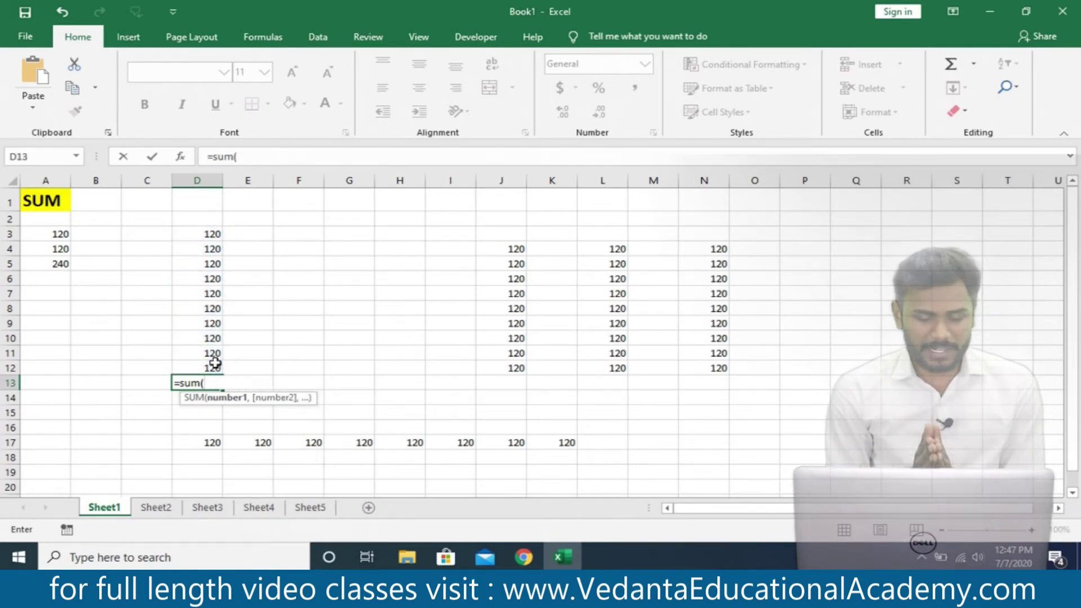
- Complete the D13 formula as =sum(D3:D12) by giving only the first and last cells of the range, and confirm it
left_click(200, 233)
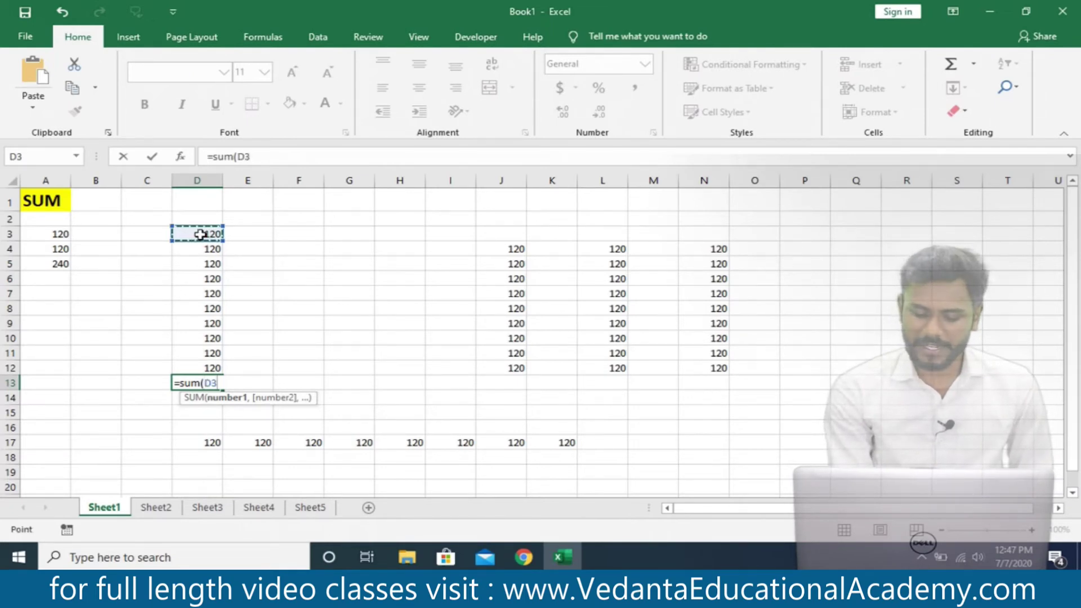
key("F8")
key("BackSpace")
key("BackSpace")
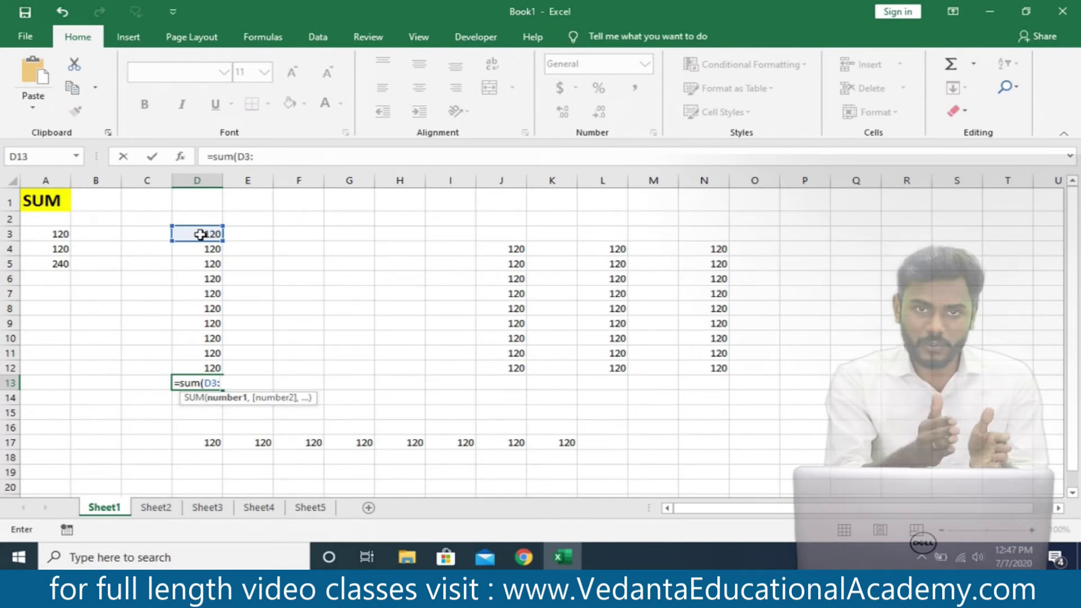
left_click(202, 367)
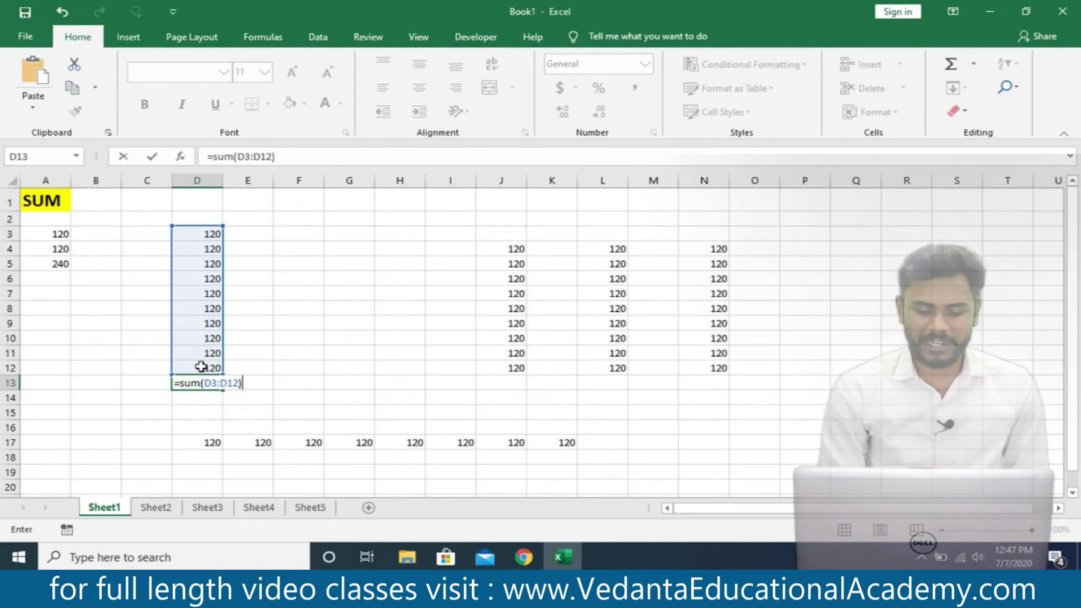
key("Return")
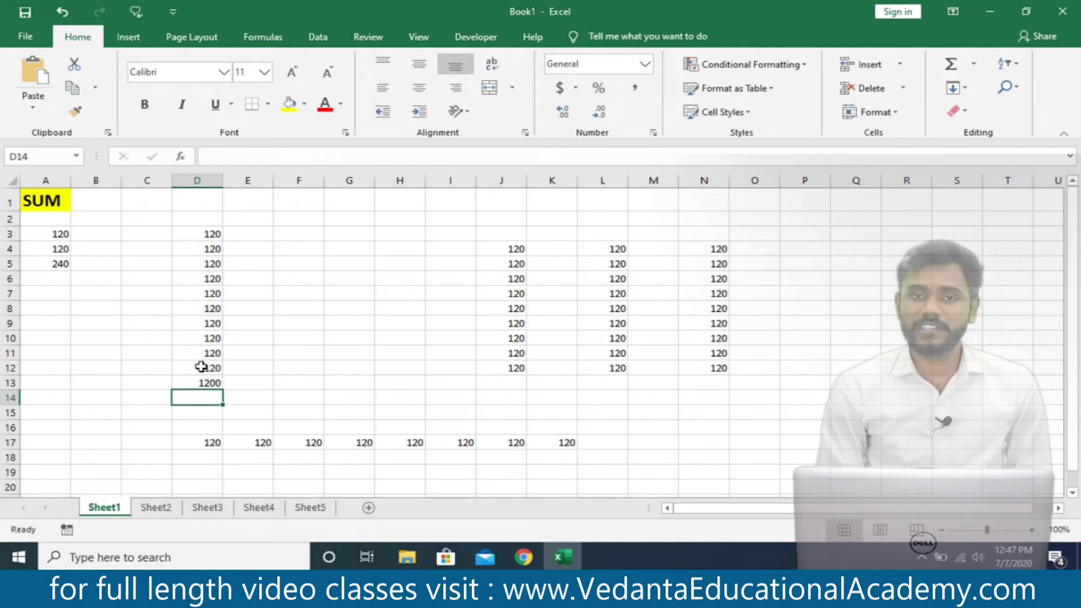
- Clear the total in D13 and recreate it with AutoSum over the range D3:D12
left_click(194, 383)
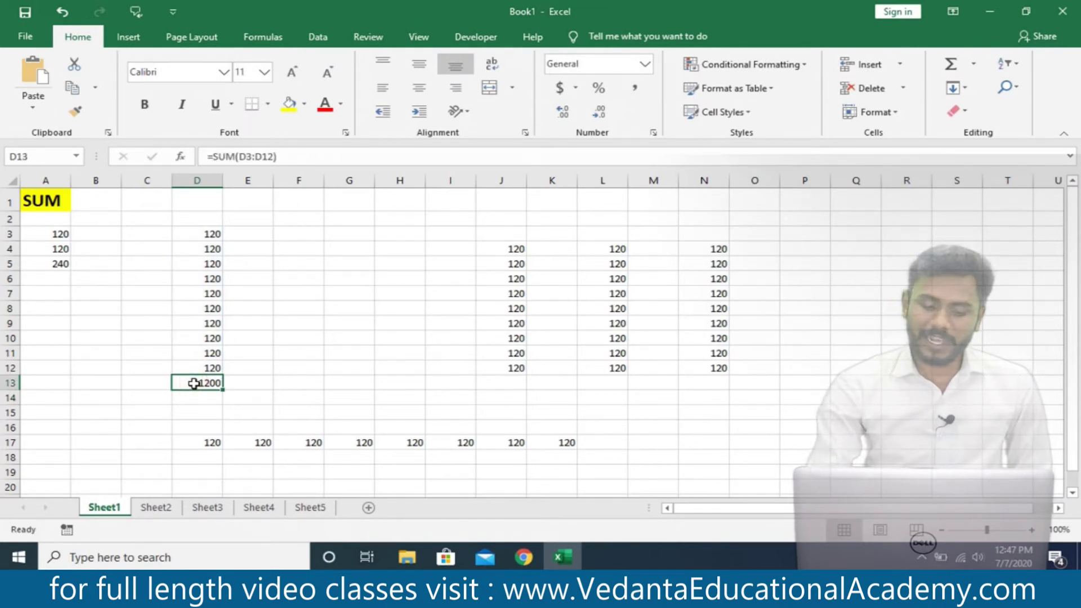
key("Delete")
left_click(315, 349)
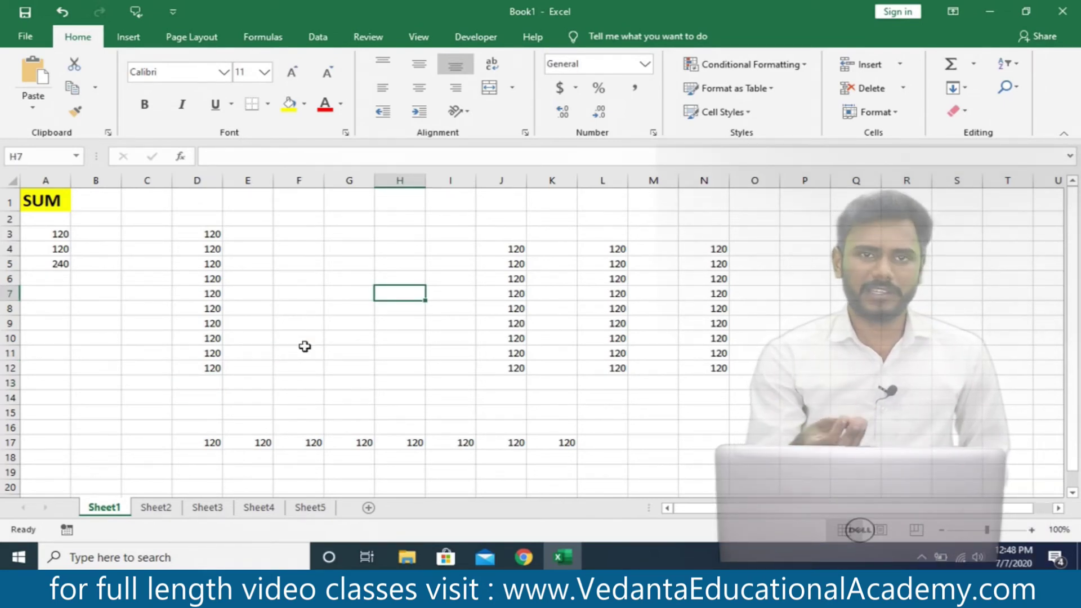
left_click(209, 381)
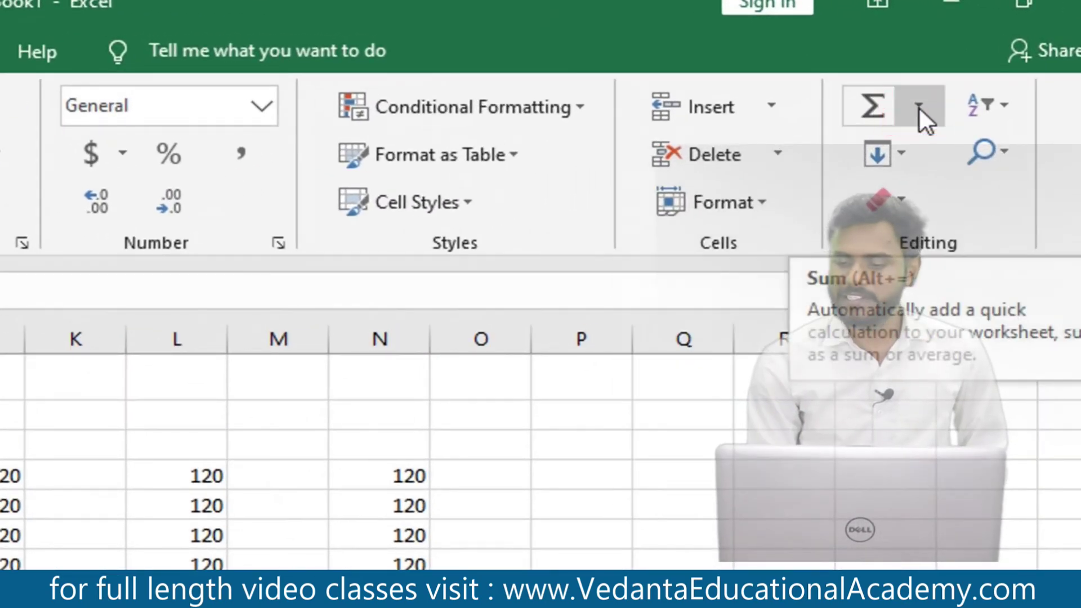
left_click(917, 107)
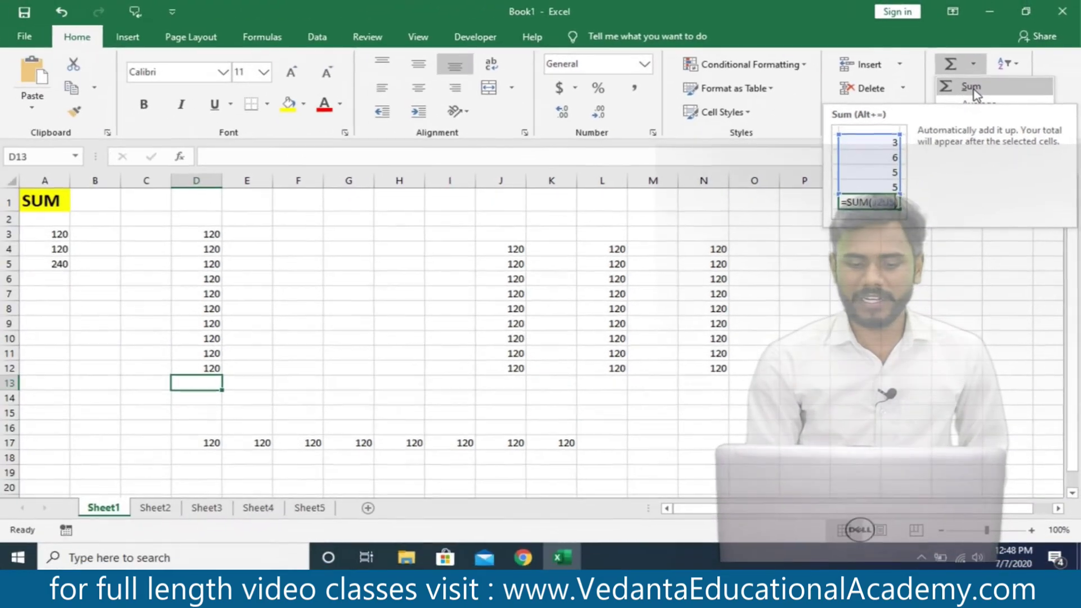
left_click(918, 154)
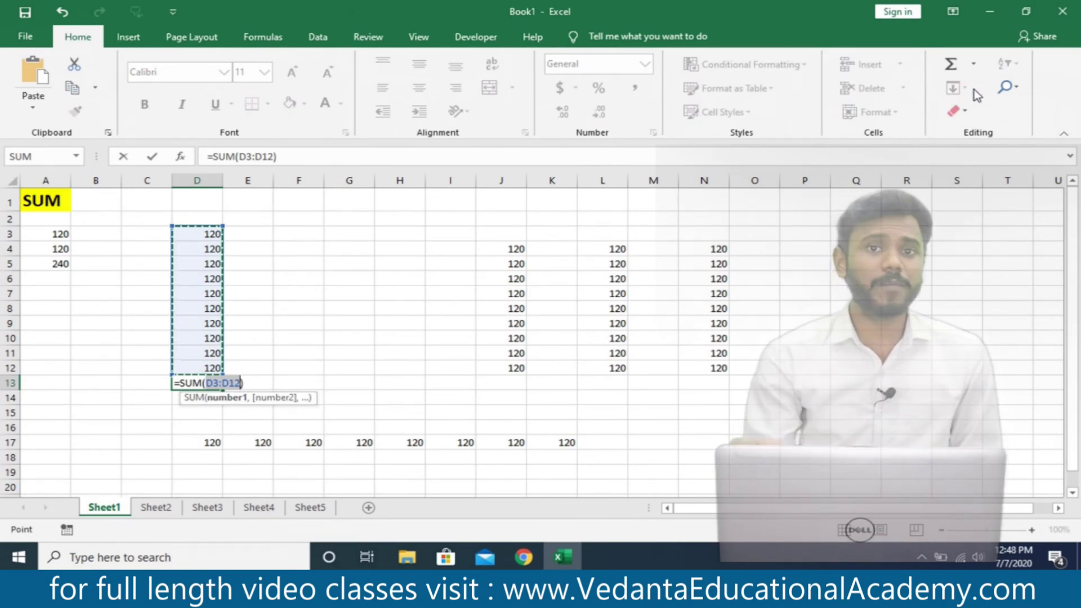
key("Return")
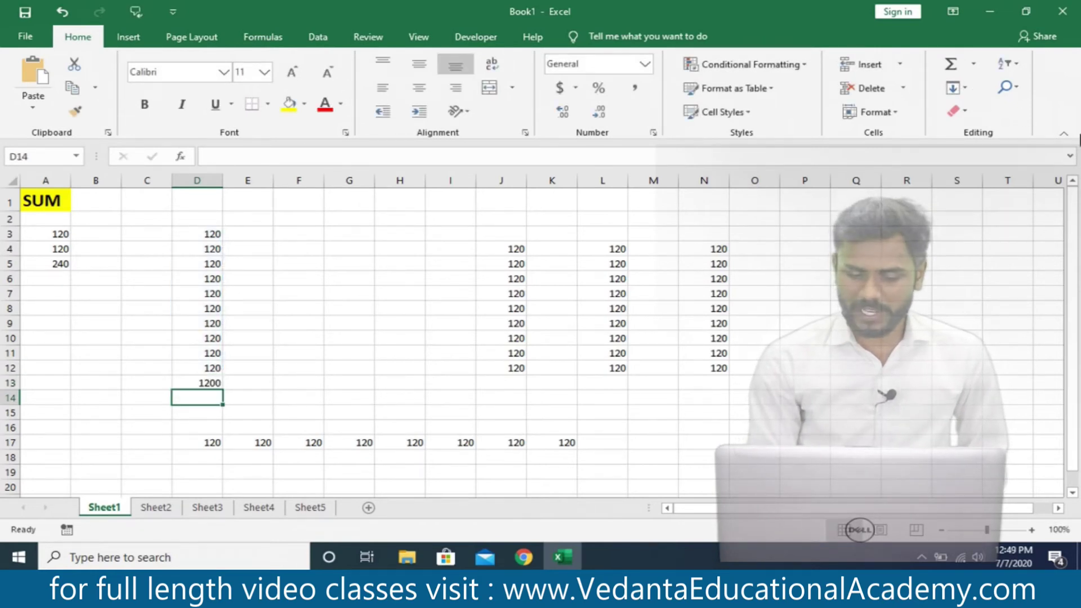
- Total the row of numbers in cell L17 with the formula =sum(D17:K17)
left_click(612, 445)
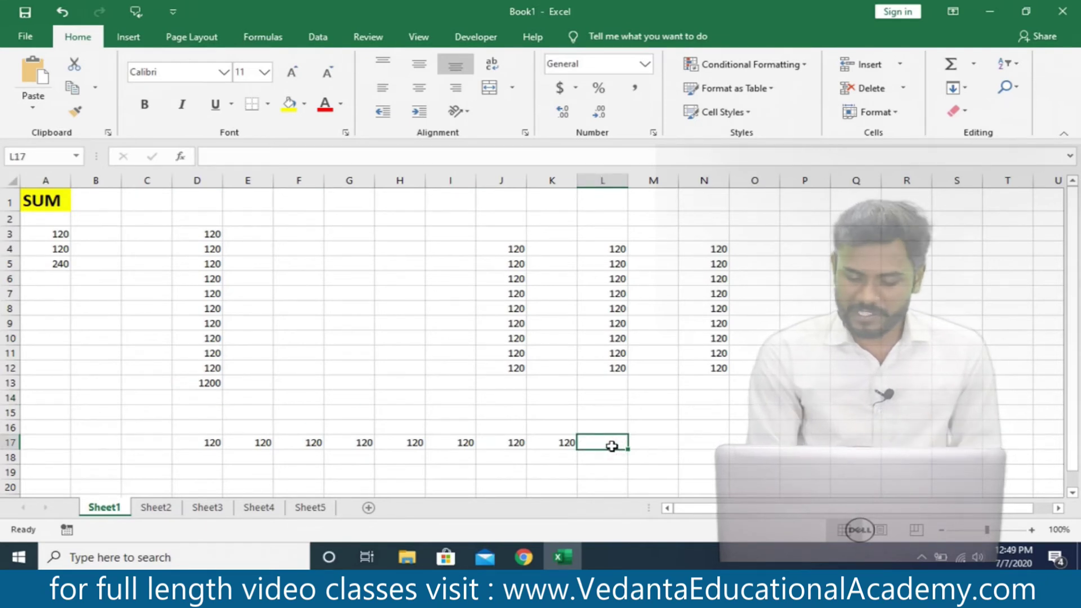
type("=sum")
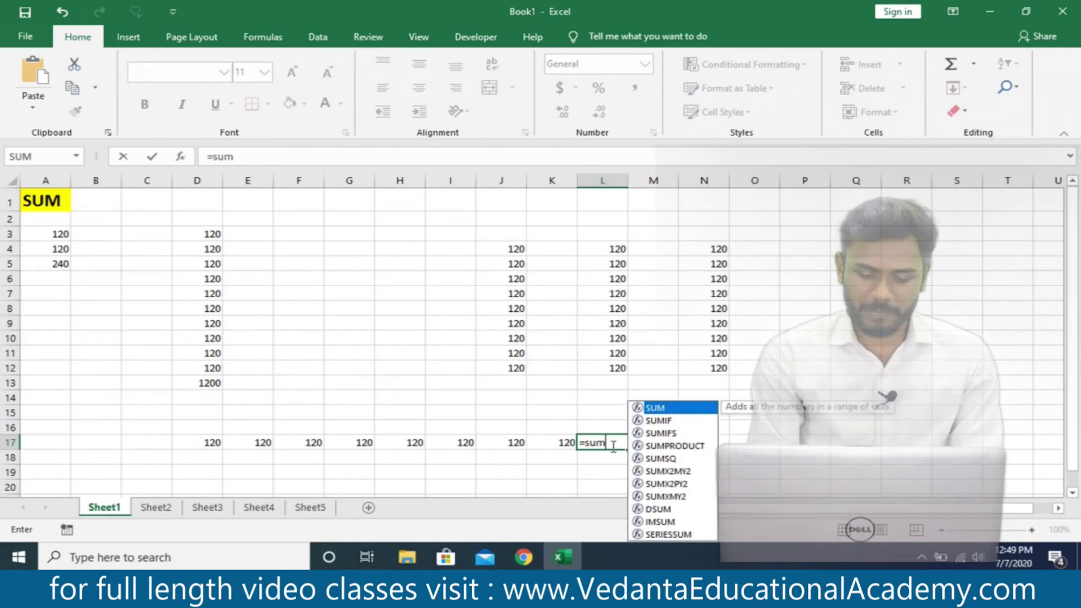
type("(")
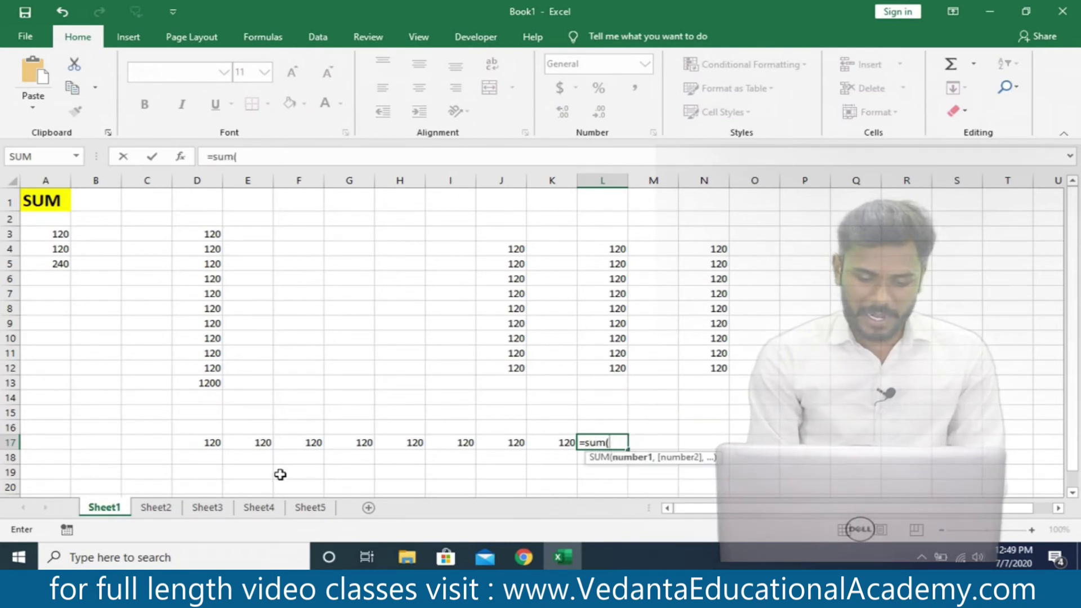
left_click_drag(202, 446, 545, 447)
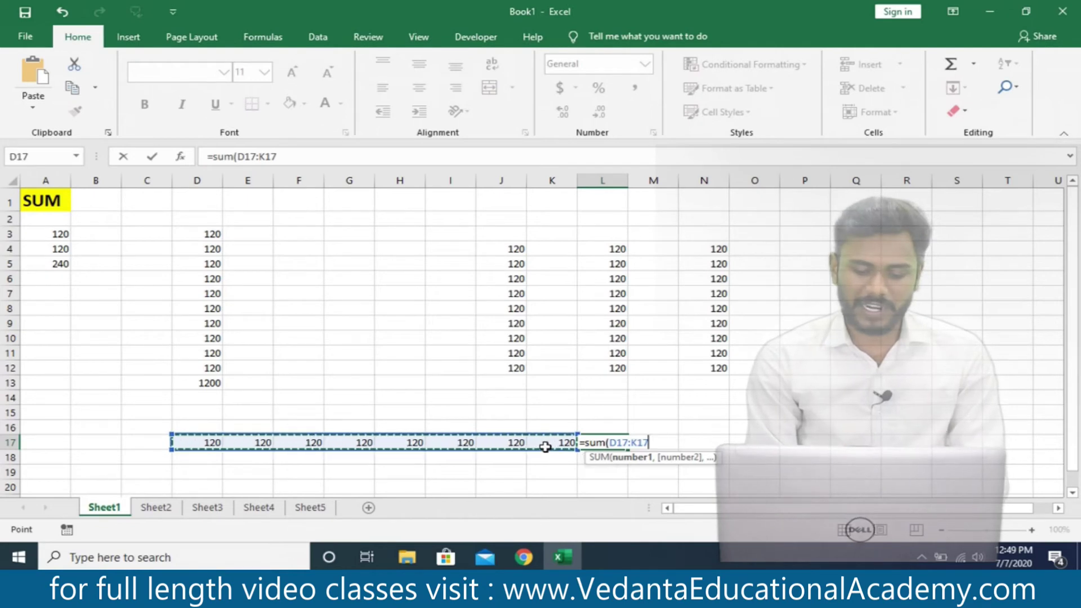
type(")")
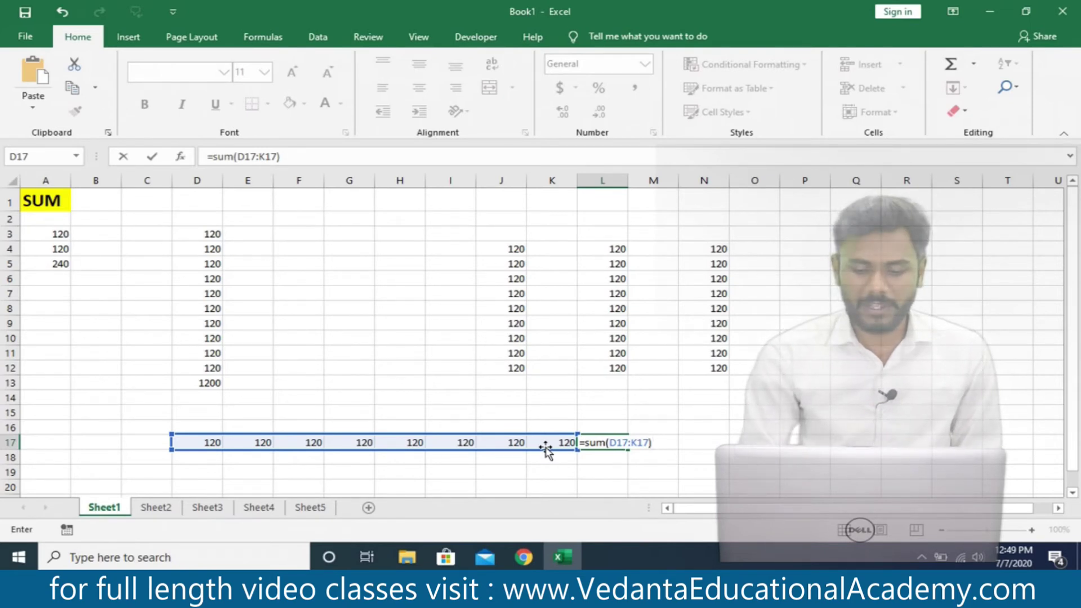
key("Return")
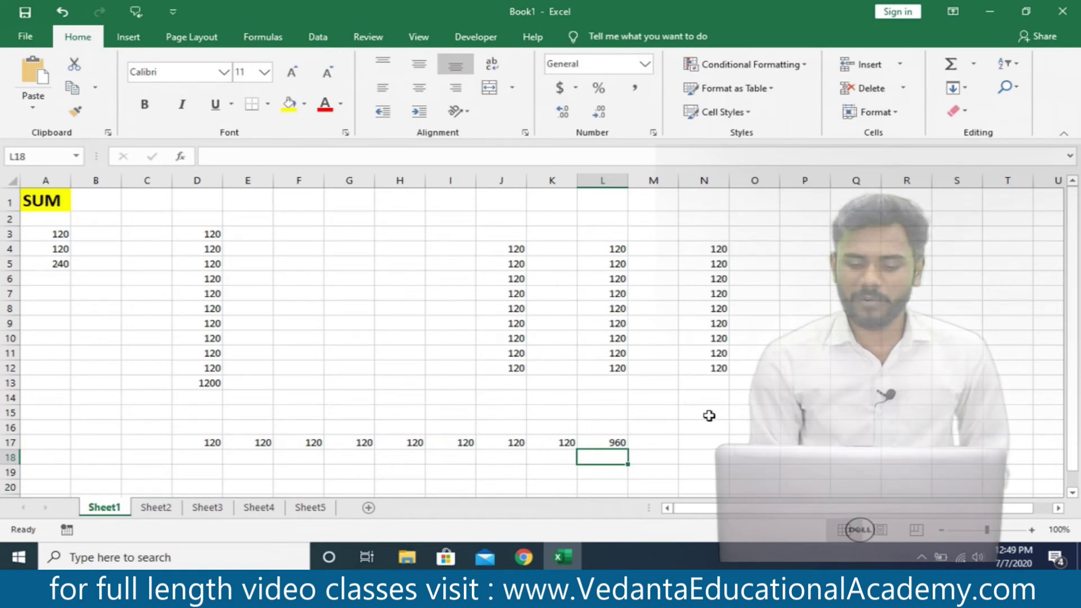
- Add the three separate columns in cell R6 with the formula =sum(J4:J12,L4:L12,N4:N12)
left_click(892, 284)
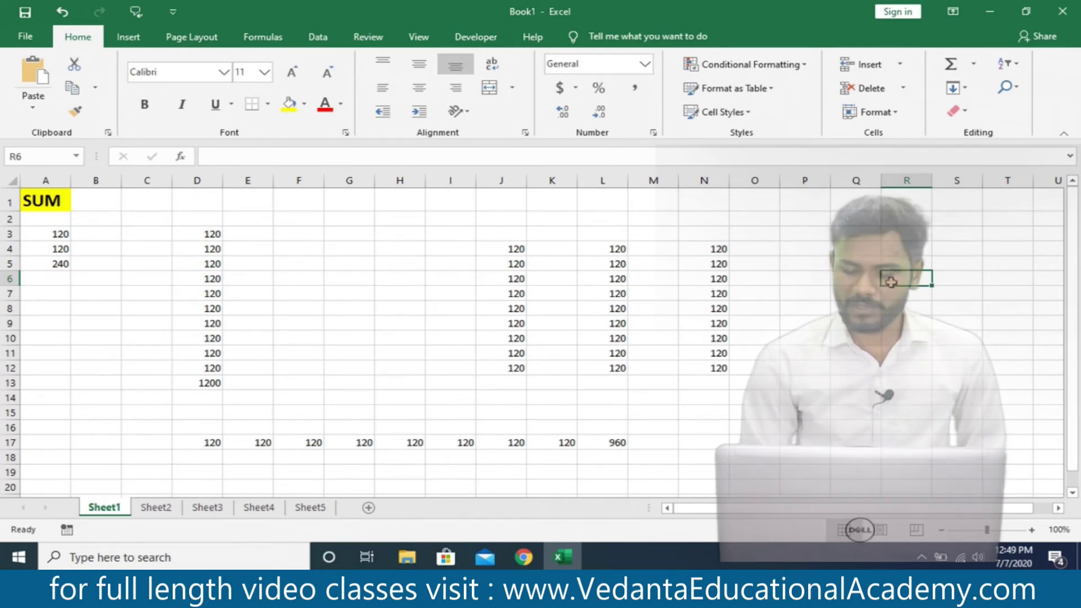
type("=")
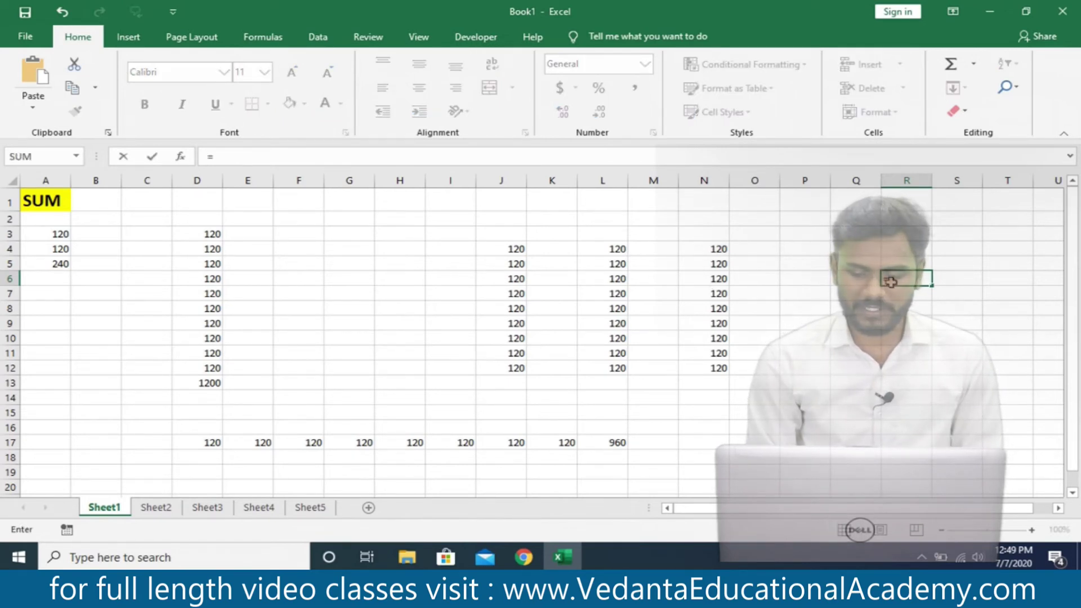
type("sum(")
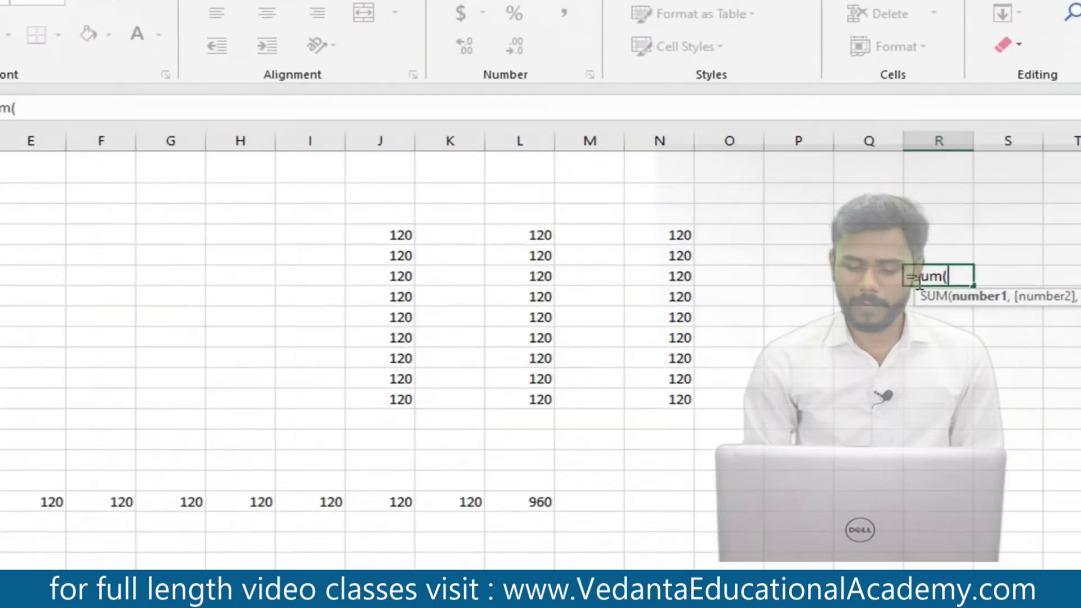
left_click_drag(391, 239, 392, 257)
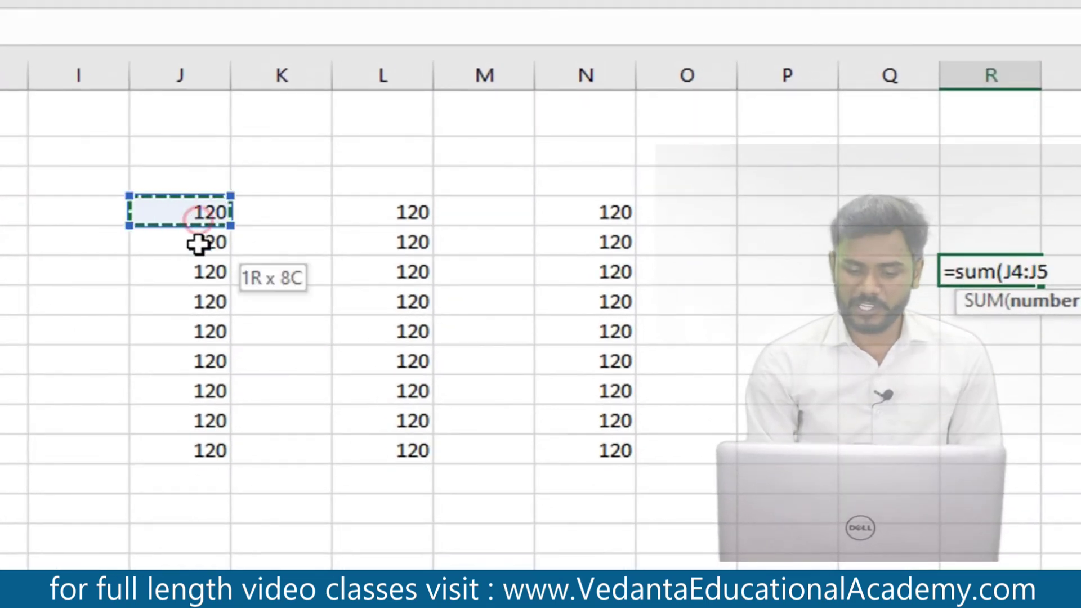
left_click_drag(198, 243, 190, 450)
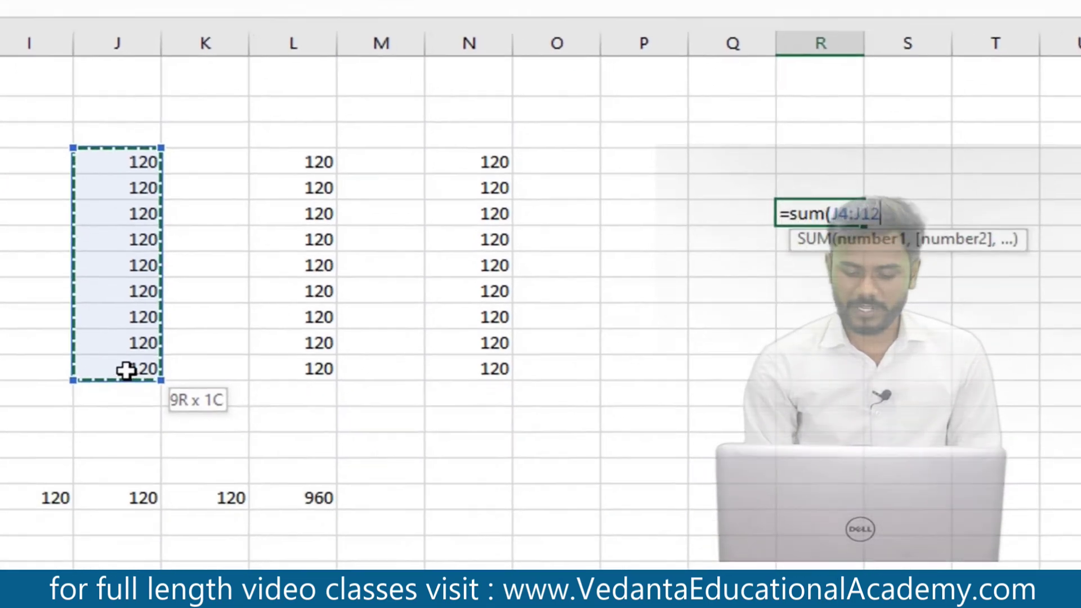
left_click_drag(126, 370, 126, 370)
type(",")
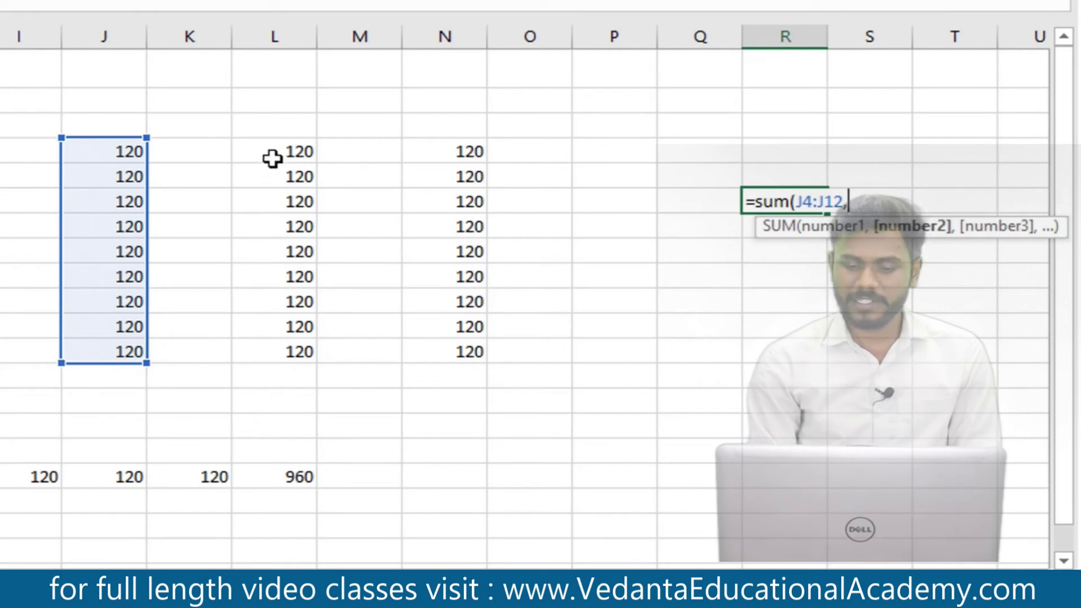
left_click_drag(273, 160, 266, 358)
type(",")
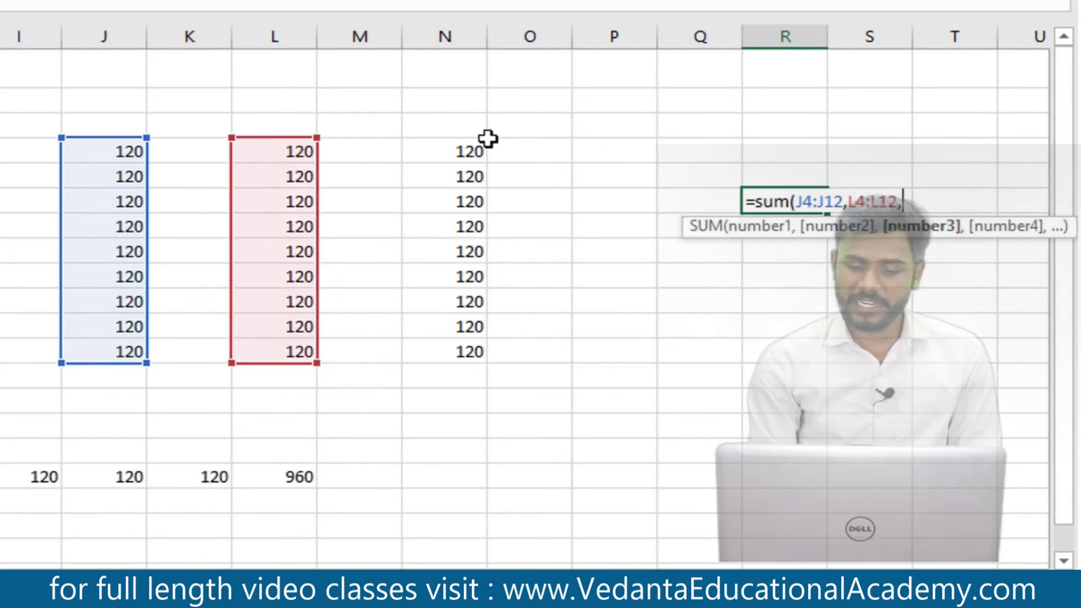
left_click_drag(471, 150, 433, 348)
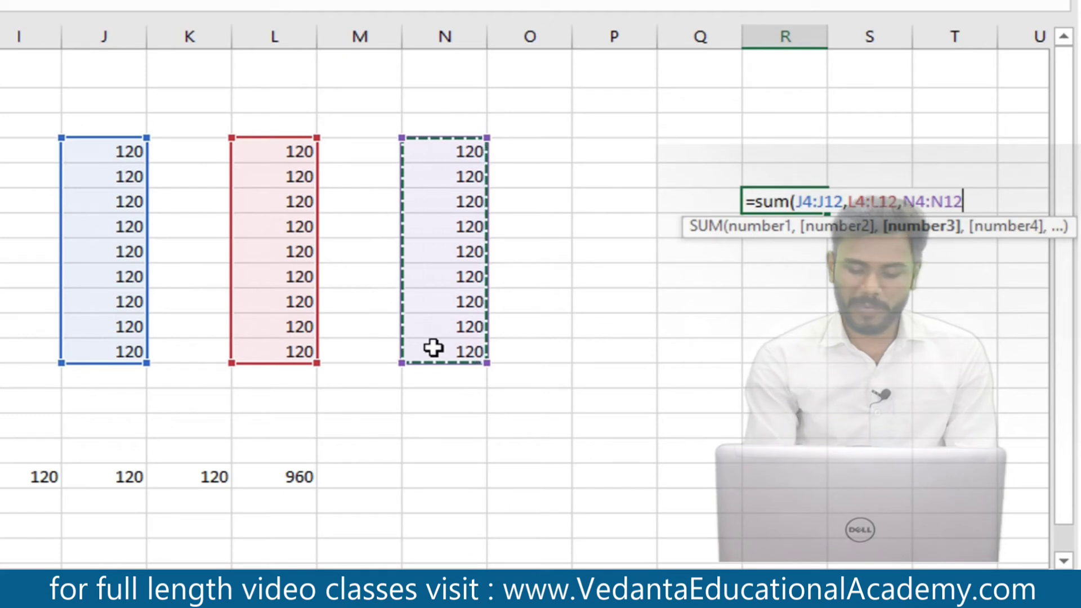
type(")")
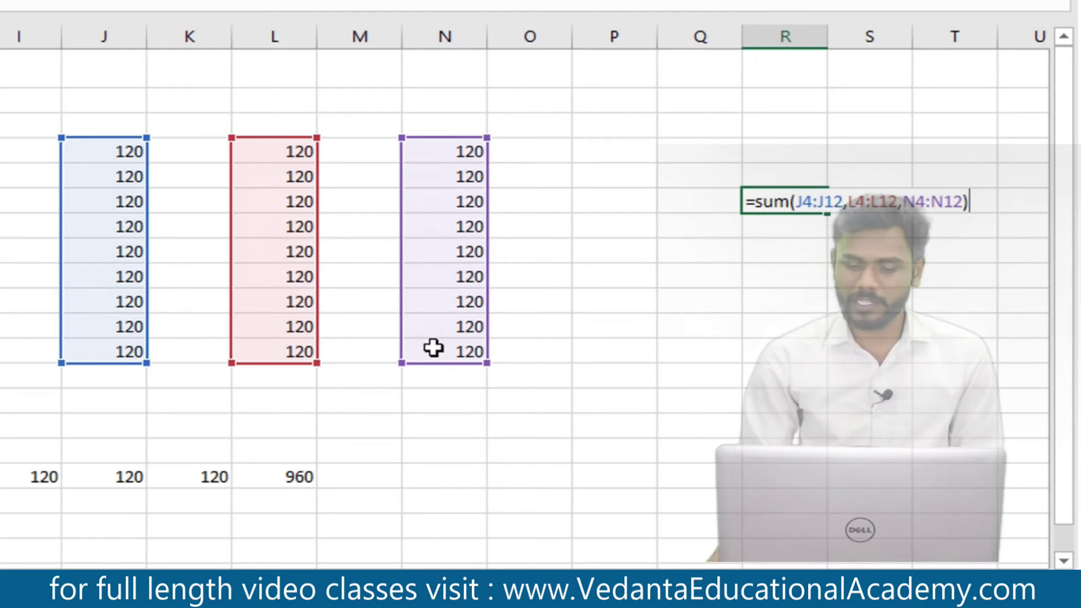
key("Return")
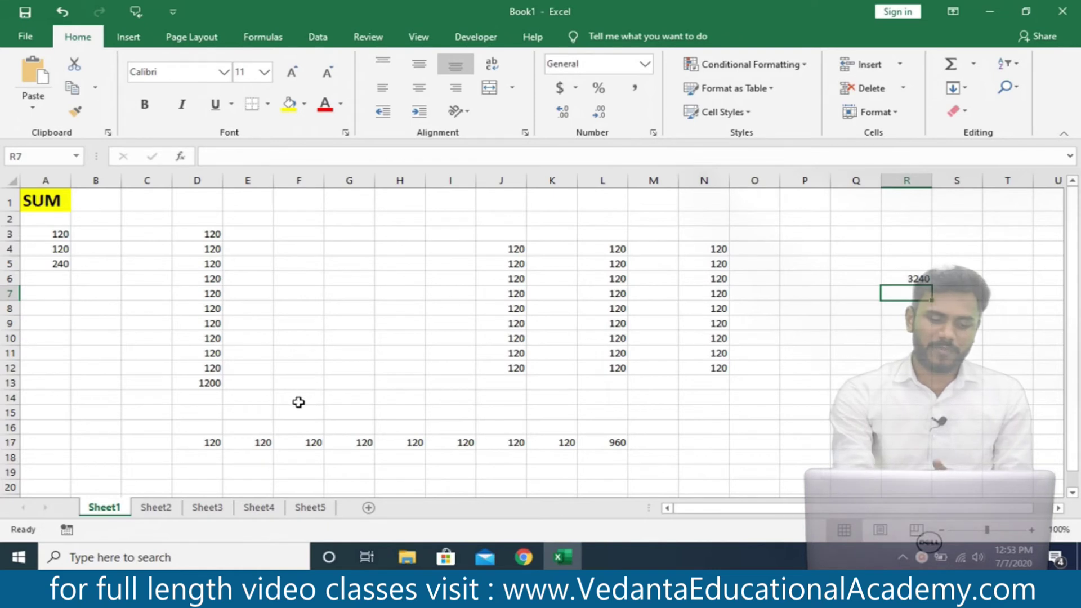
- On Sheet2, subtract the second number from the first in cell A6 with the formula =A4-A5
left_click(157, 508)
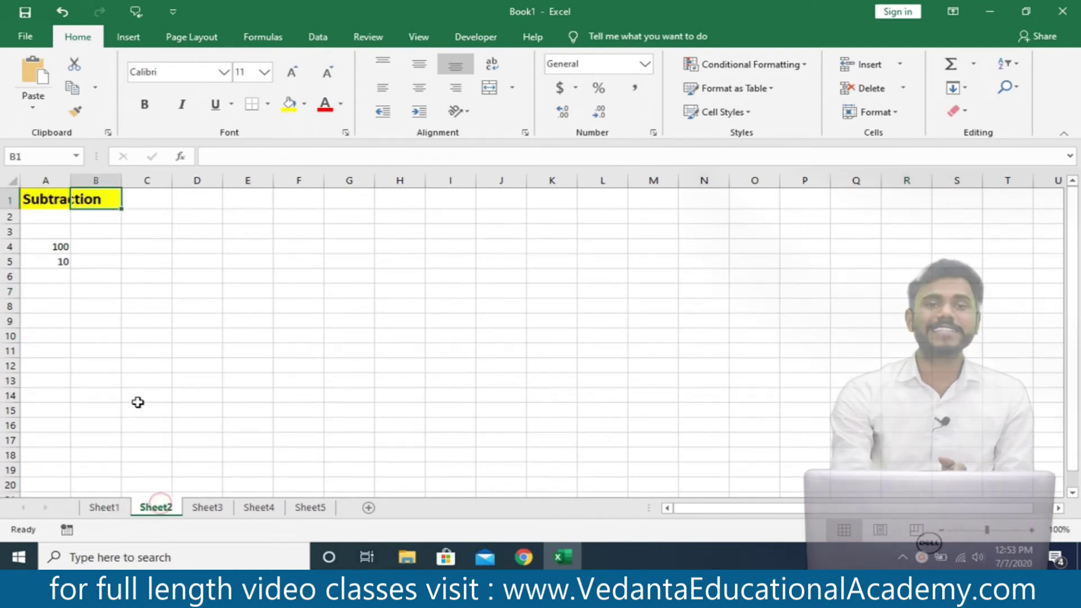
left_click(142, 379)
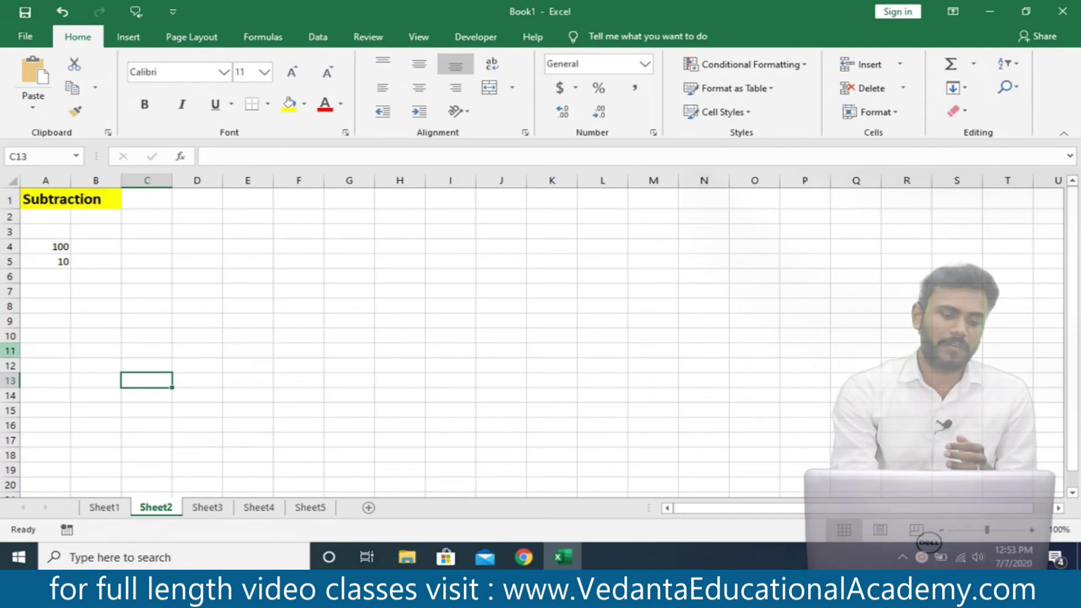
left_click(63, 272)
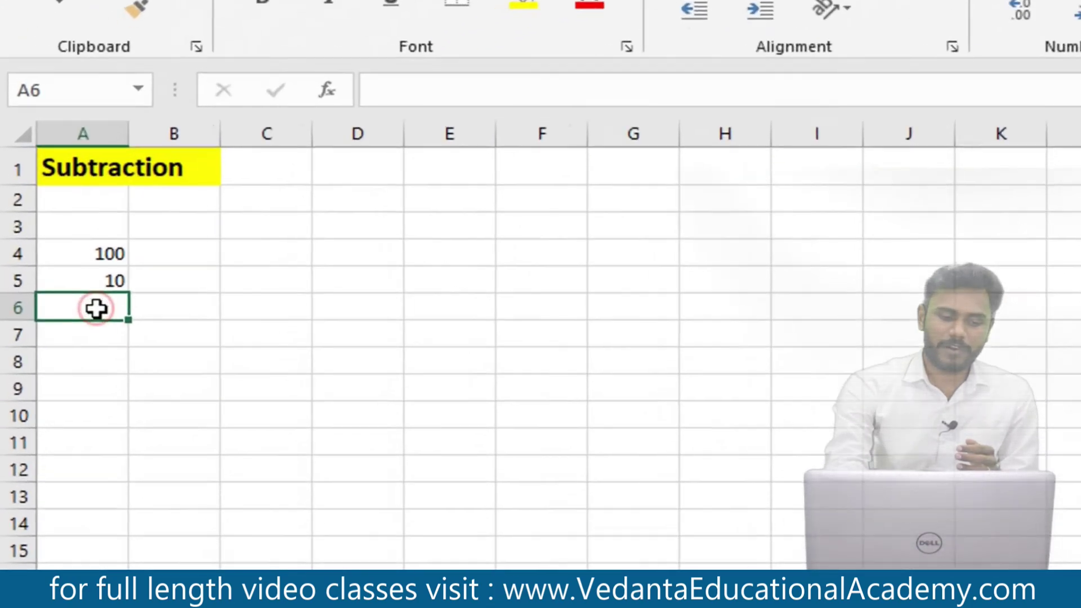
type("=")
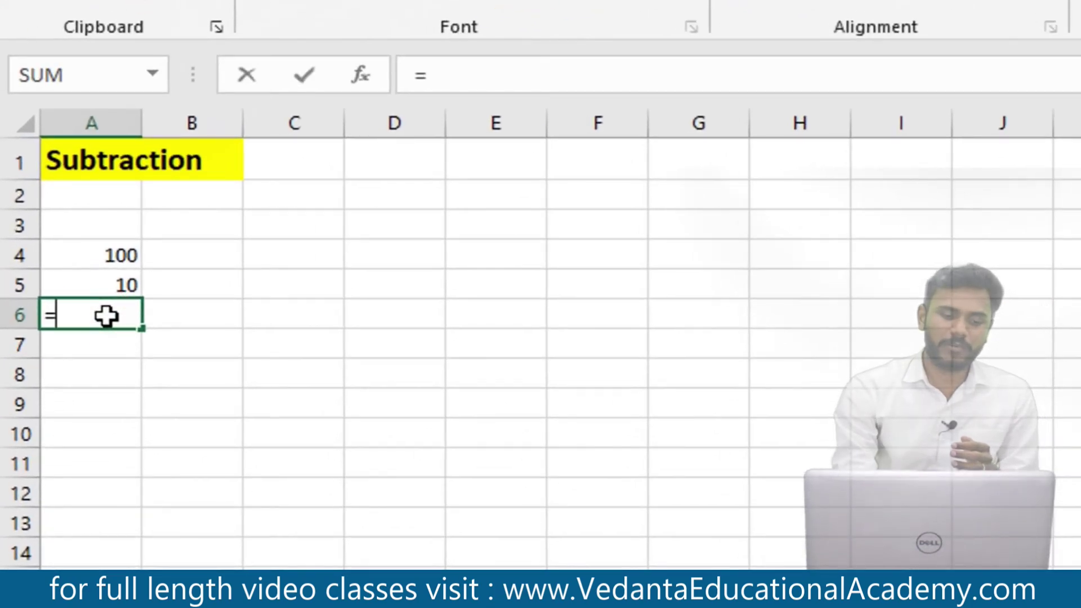
left_click(109, 257)
type("-")
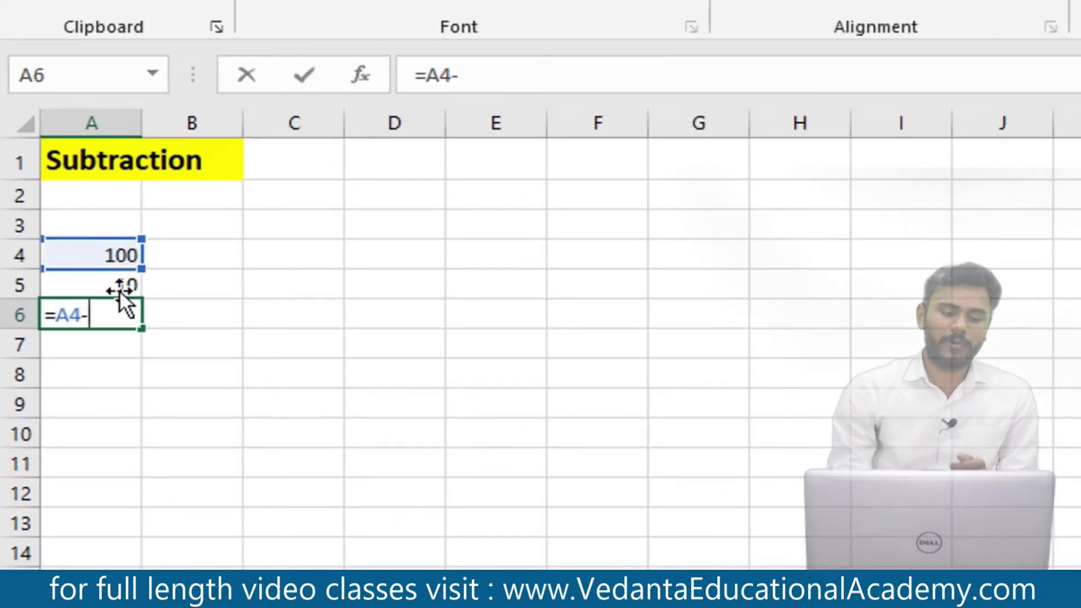
left_click(113, 286)
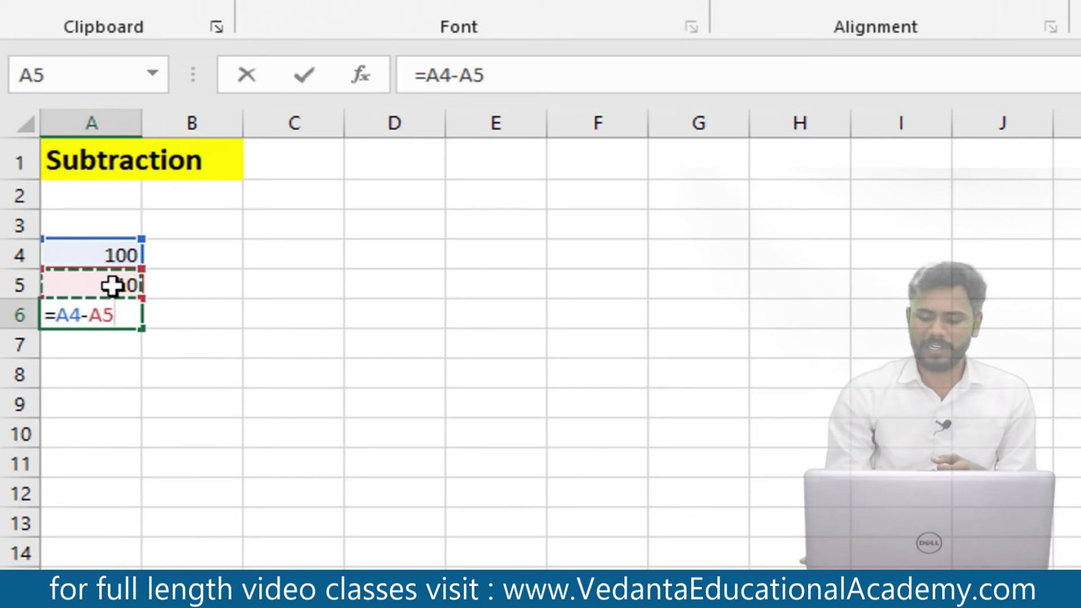
key("Return")
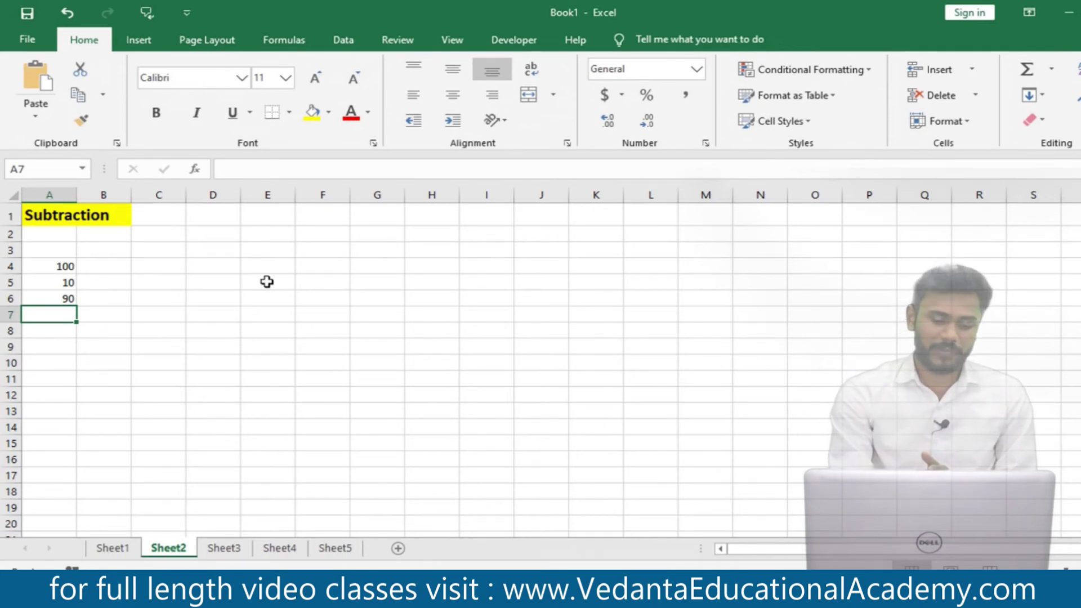
- On Sheet3, multiply the two numbers in row 3 with the formula =A3*B3 in cell C3
left_click(223, 549)
left_click(147, 422)
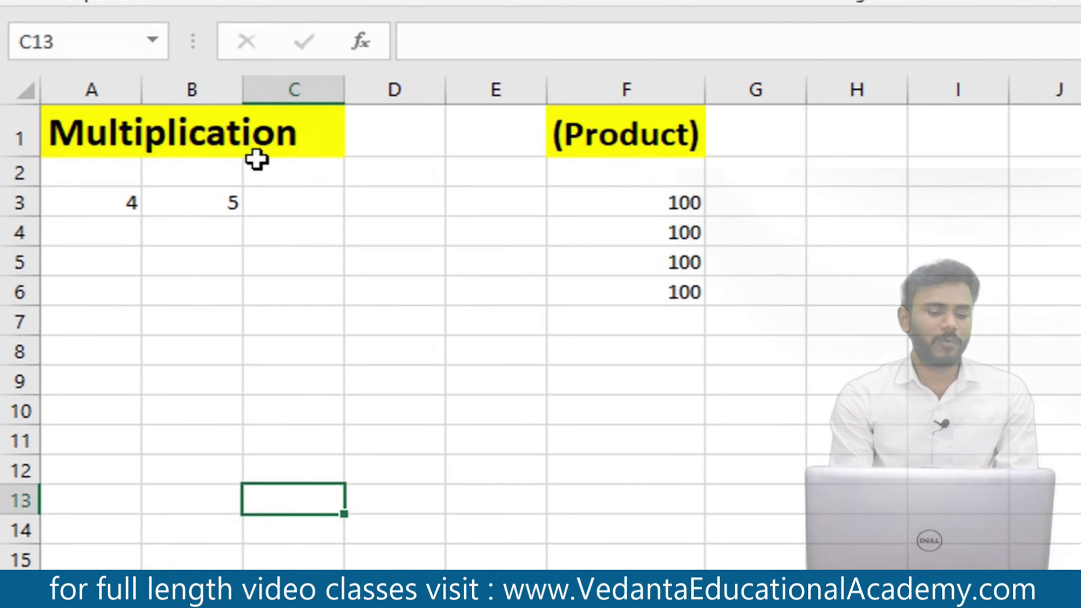
left_click(287, 200)
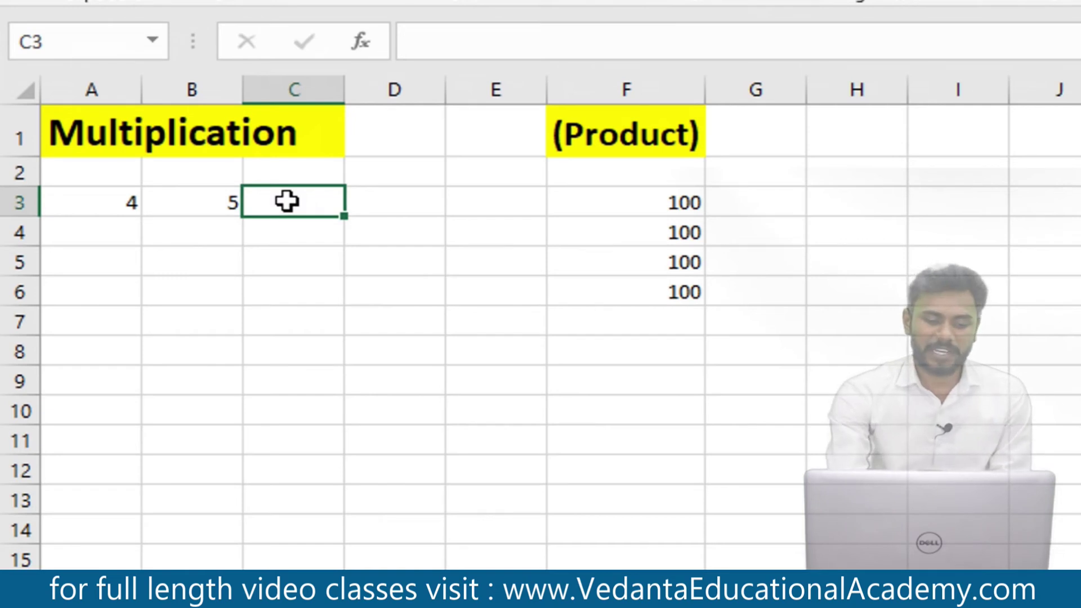
type("=")
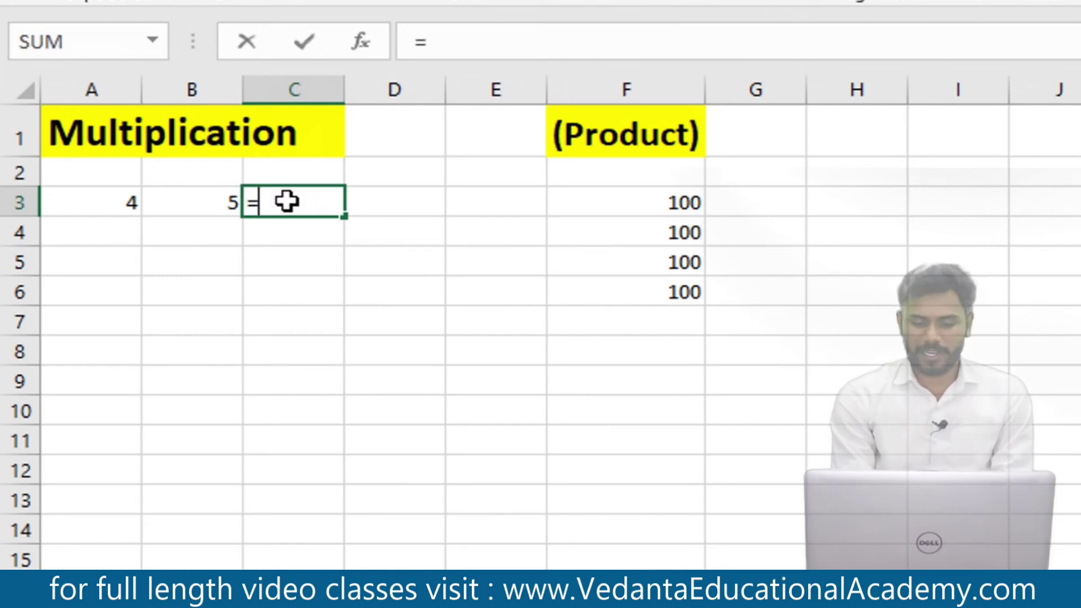
left_click(129, 201)
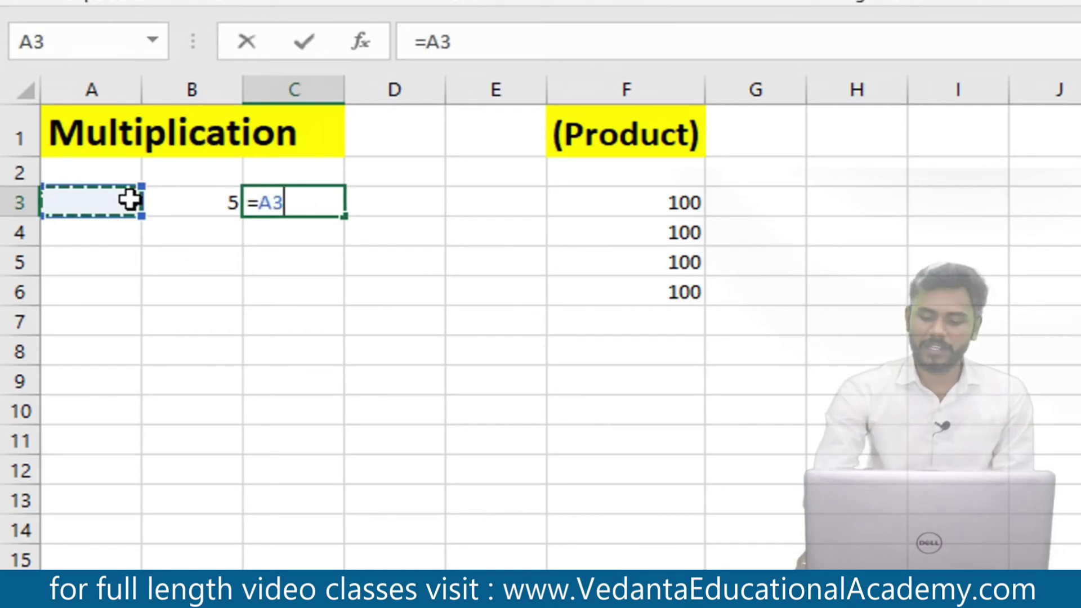
type("*")
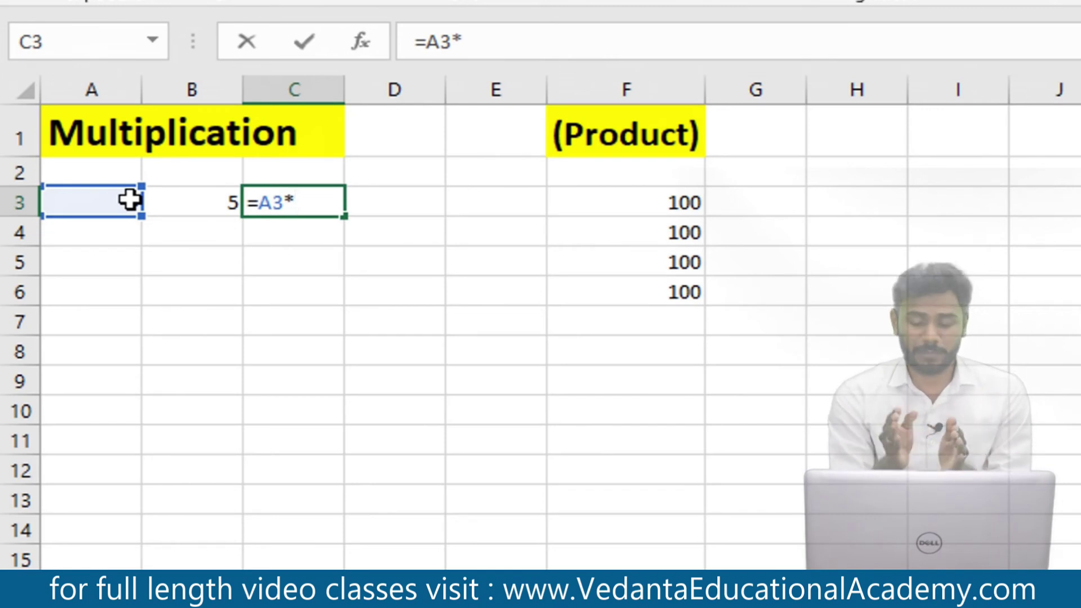
key("BackSpace")
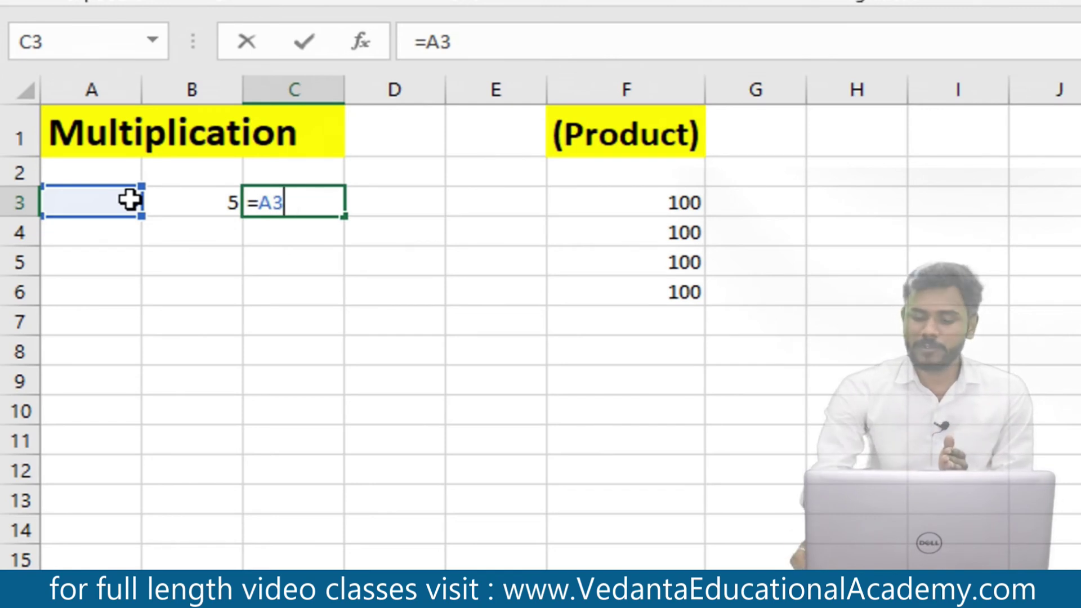
type("*")
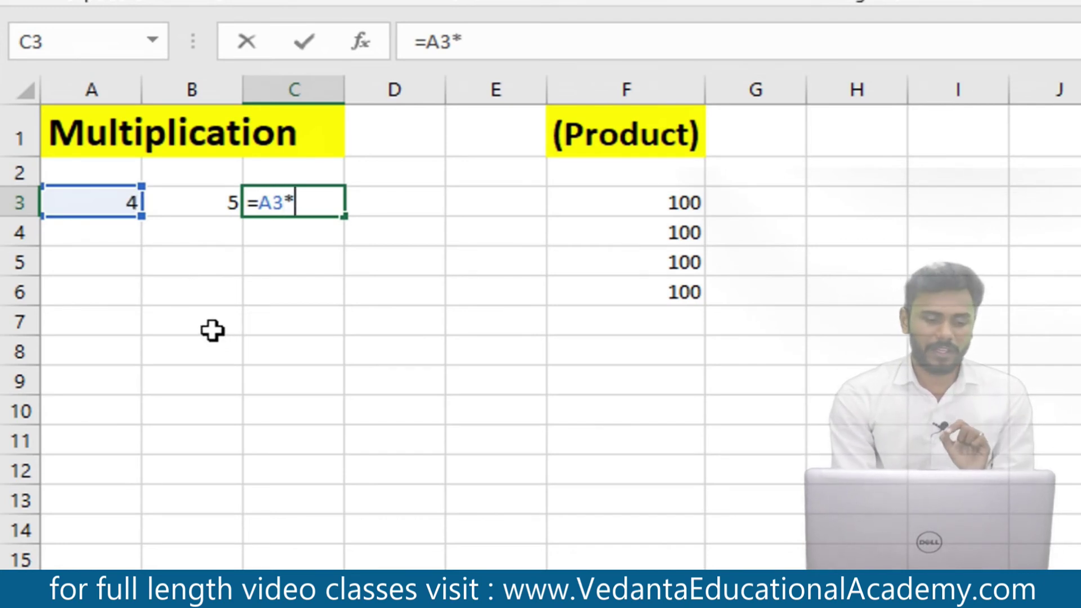
left_click(179, 202)
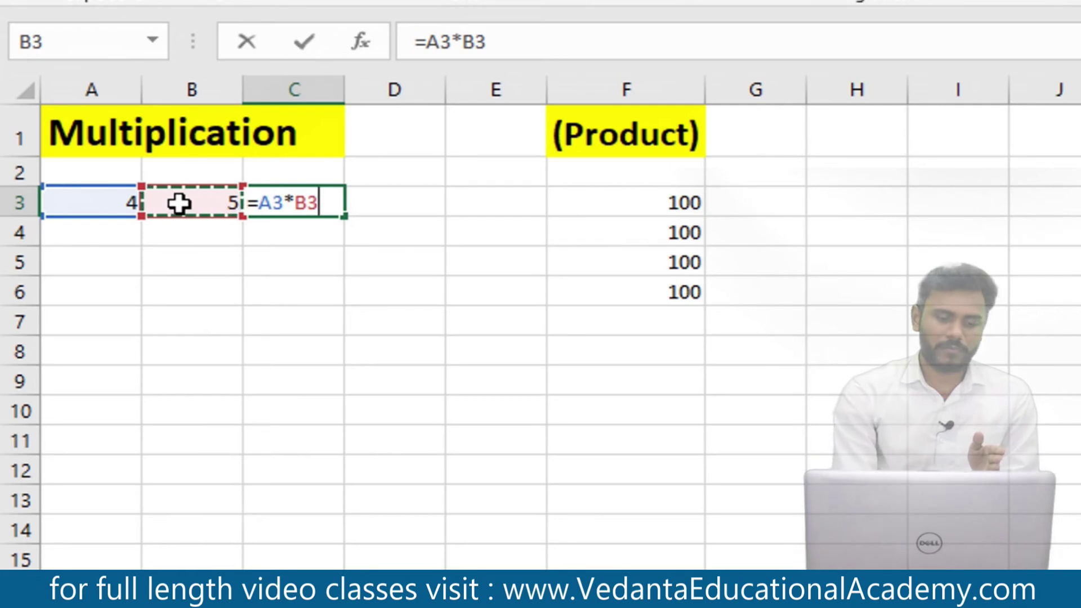
key("Return")
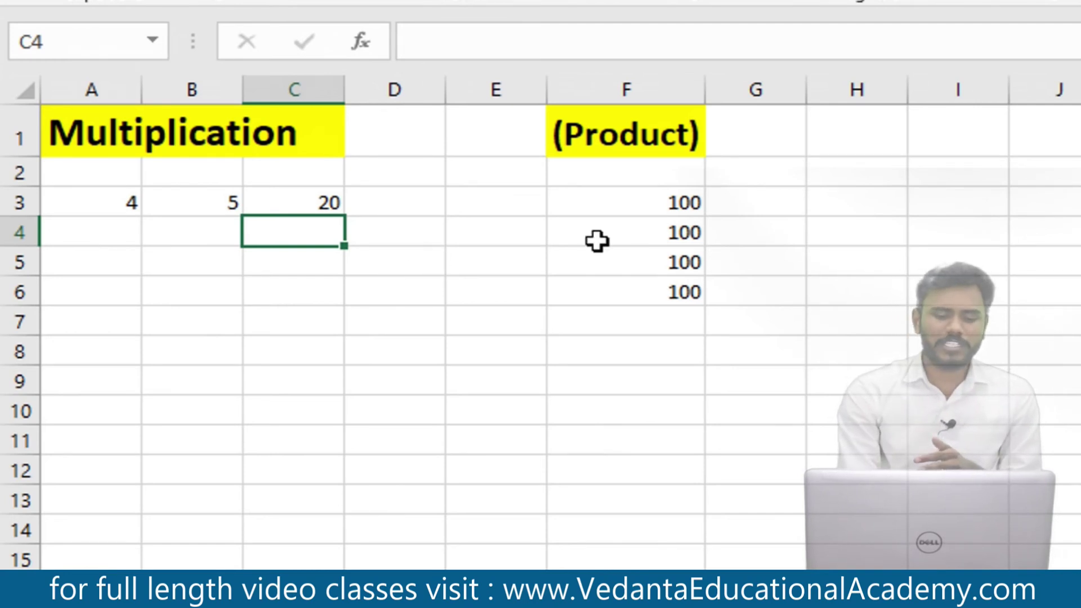
- Multiply the four numbers under the (Product) heading in cell F7 with the formula =PRODUCT(F3:F6)
left_click(636, 345)
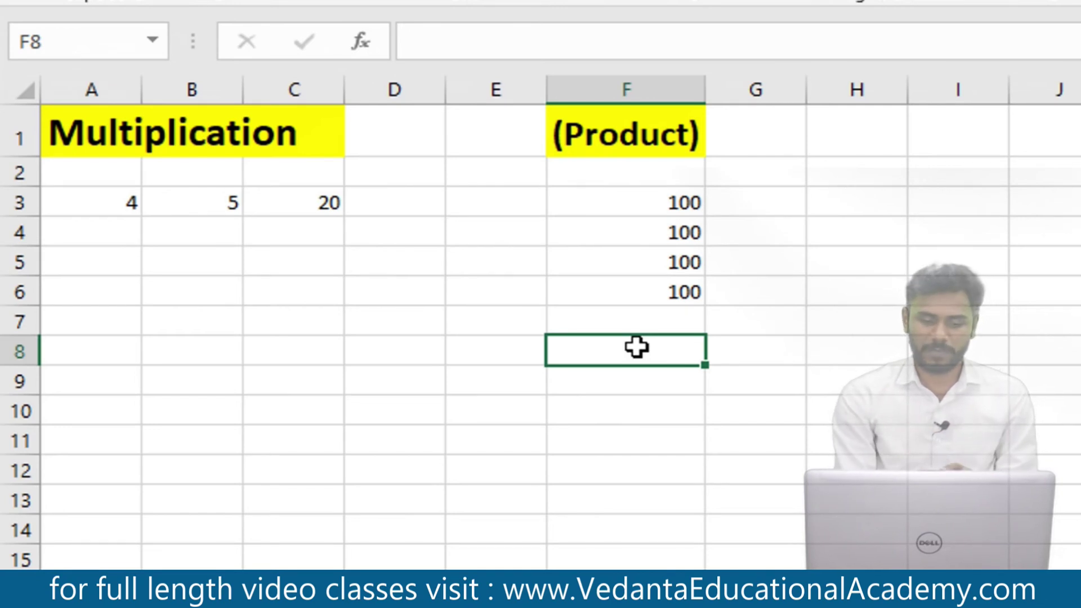
left_click(650, 198)
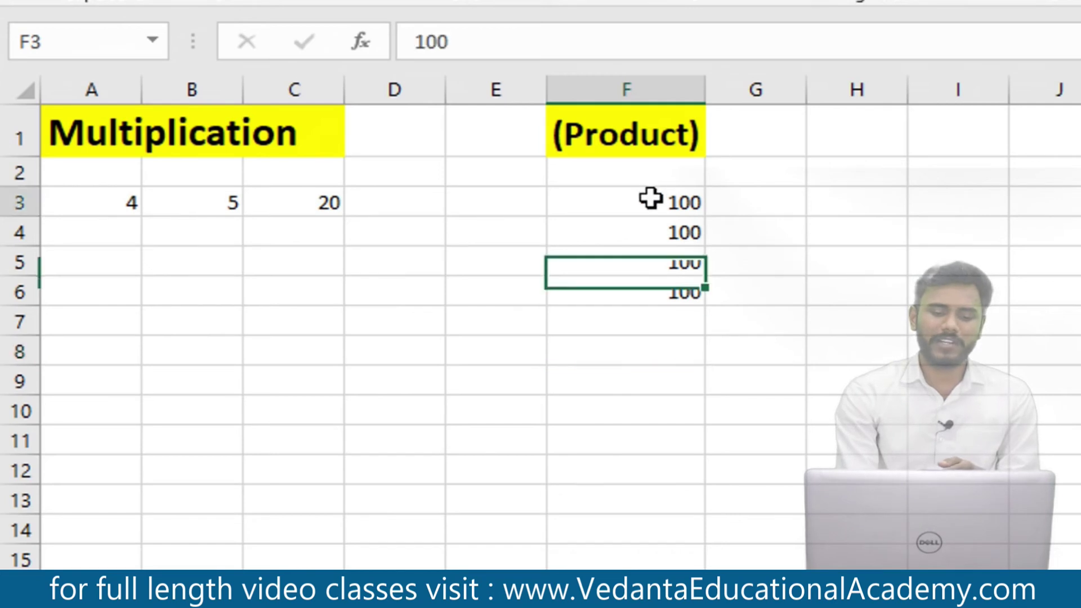
left_click(648, 231)
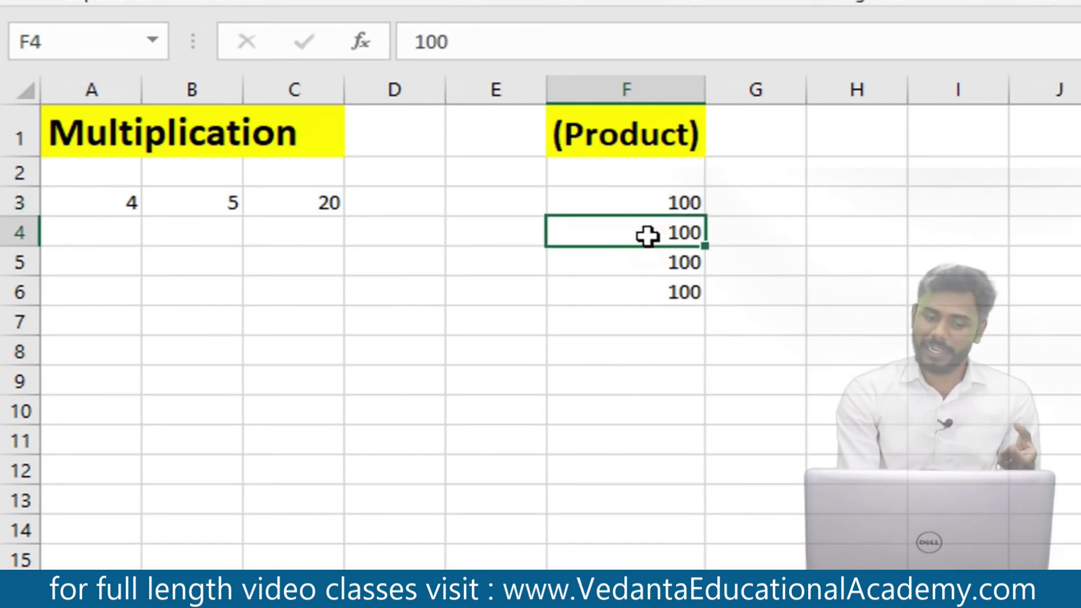
left_click(652, 264)
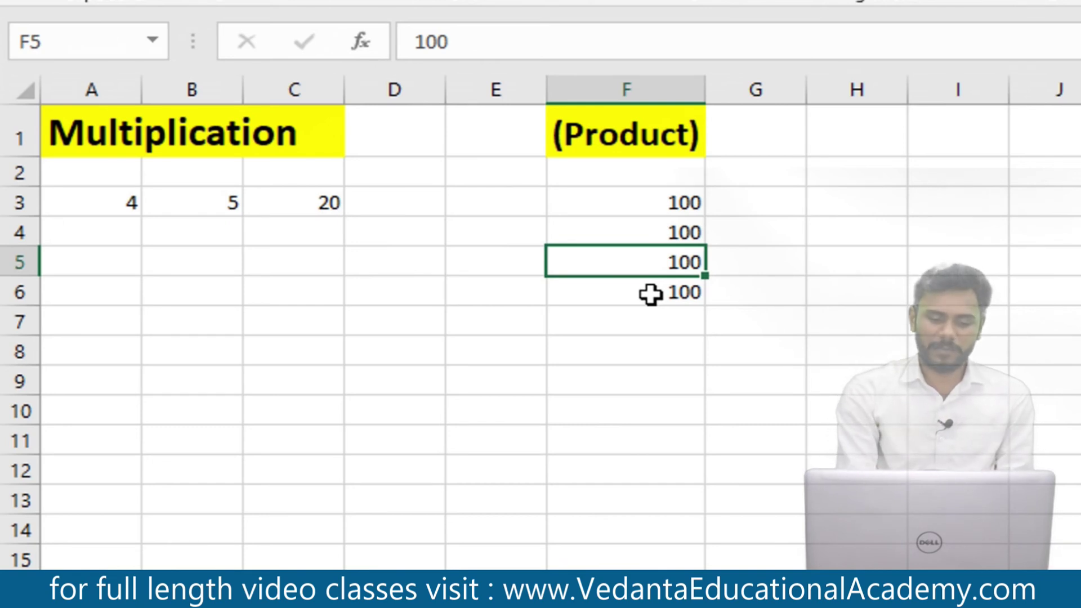
left_click(661, 316)
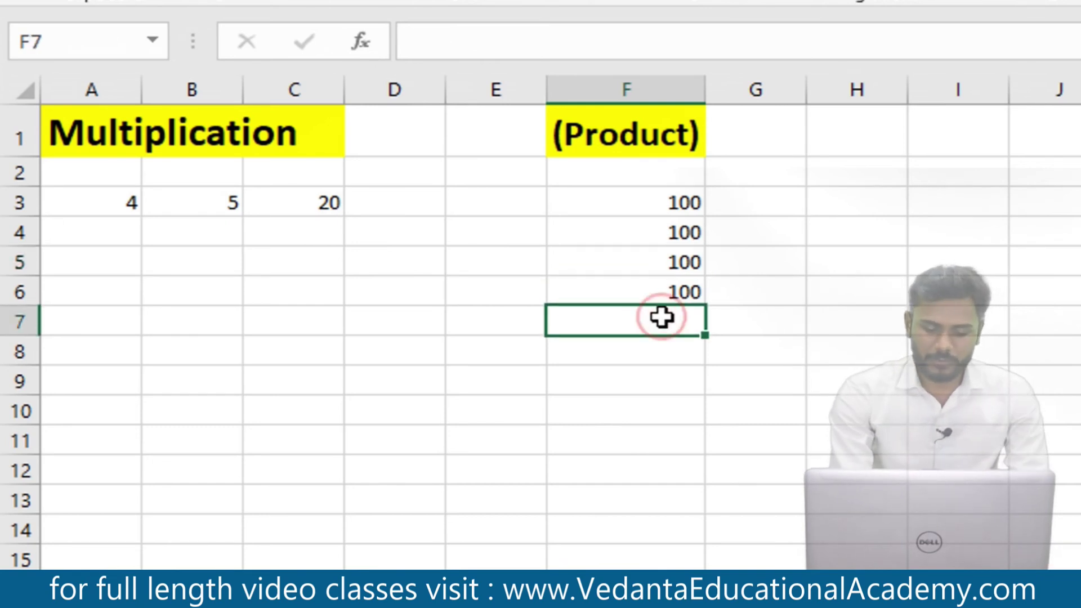
type("=pro")
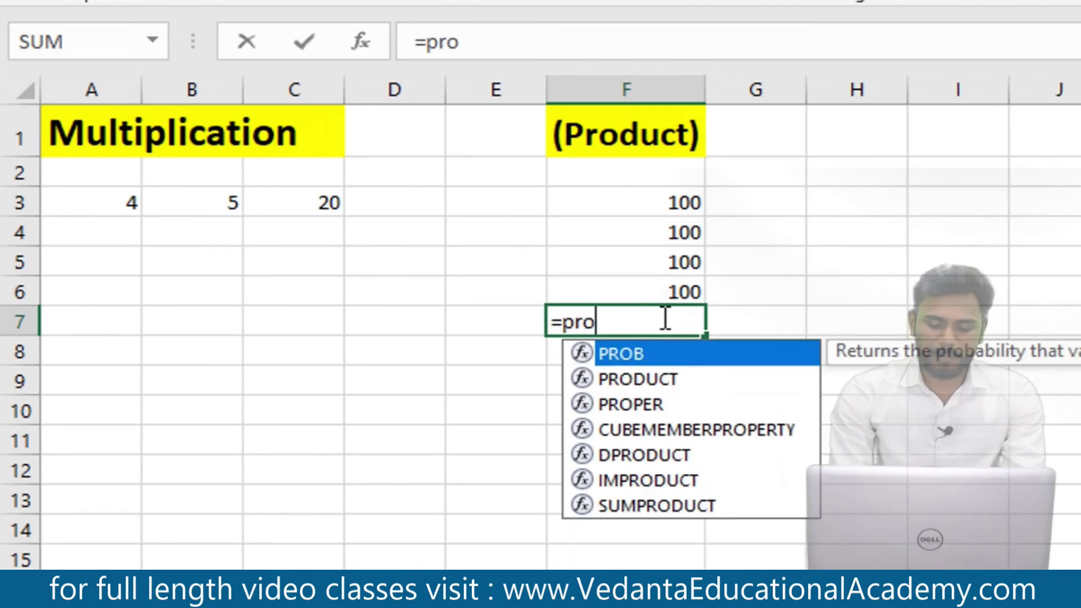
key("Down")
key("Tab")
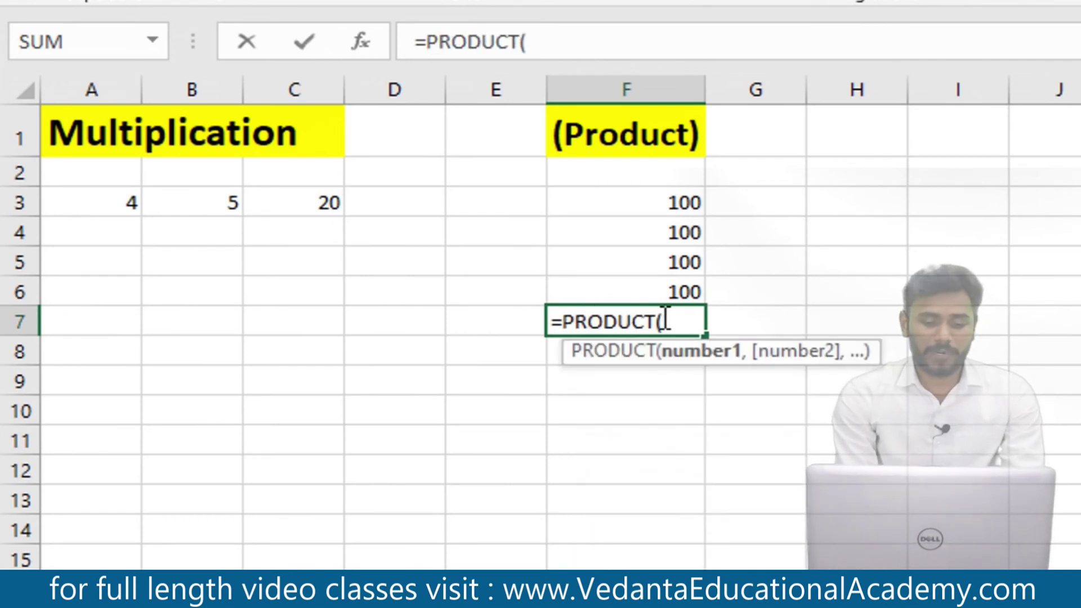
left_click_drag(657, 203, 655, 282)
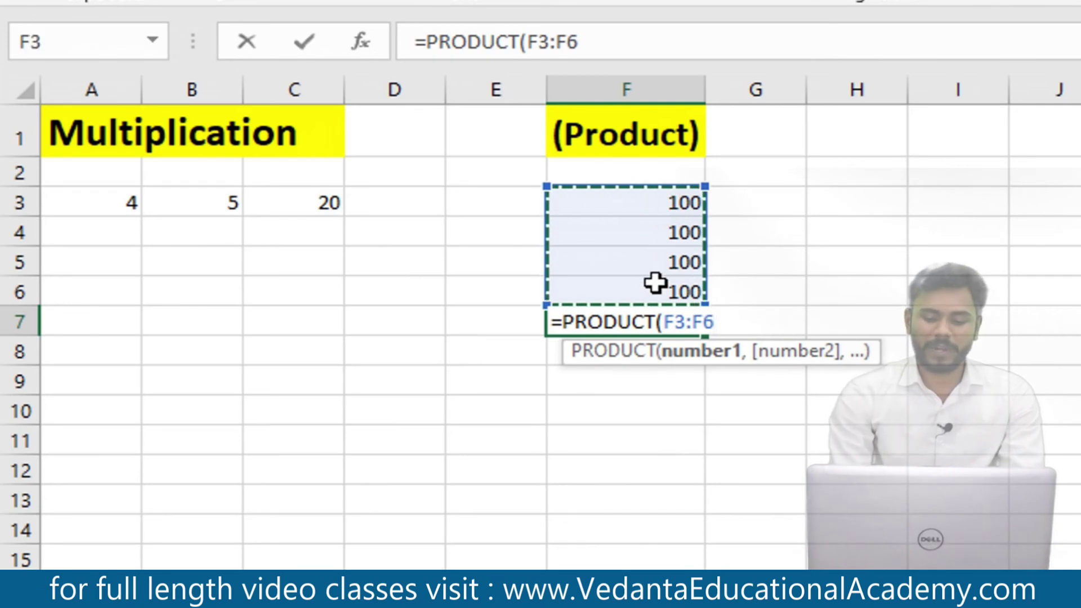
type(")")
key("Return")
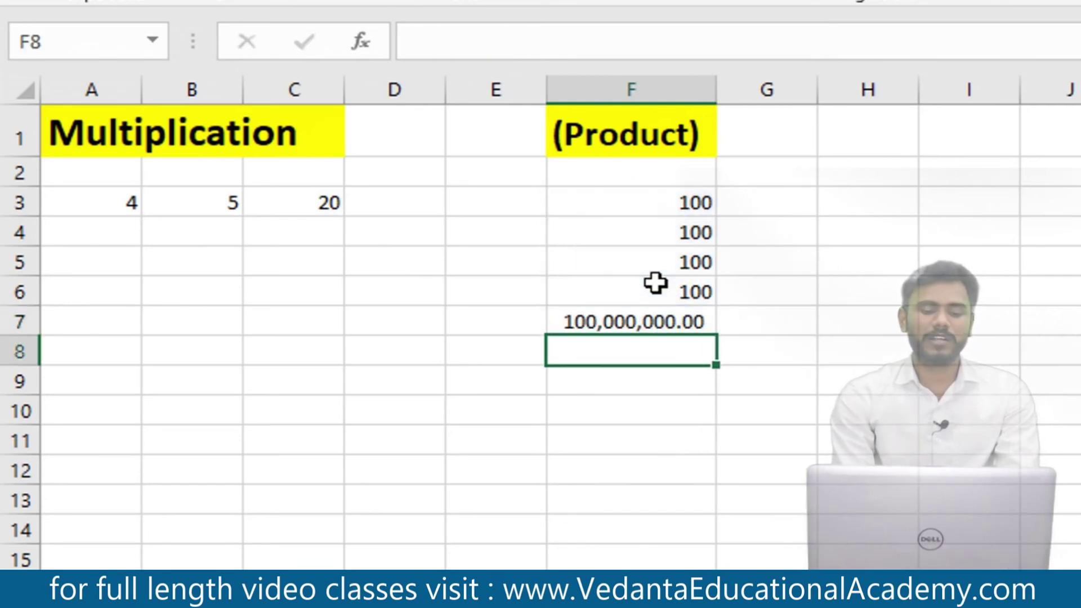
left_click(649, 203)
left_click(649, 232)
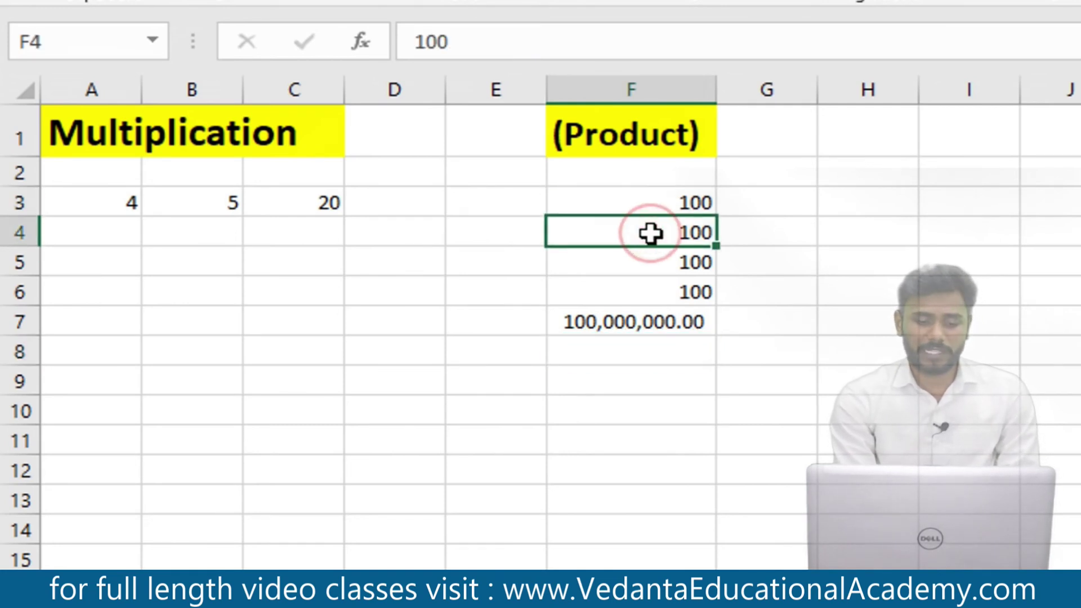
left_click(650, 261)
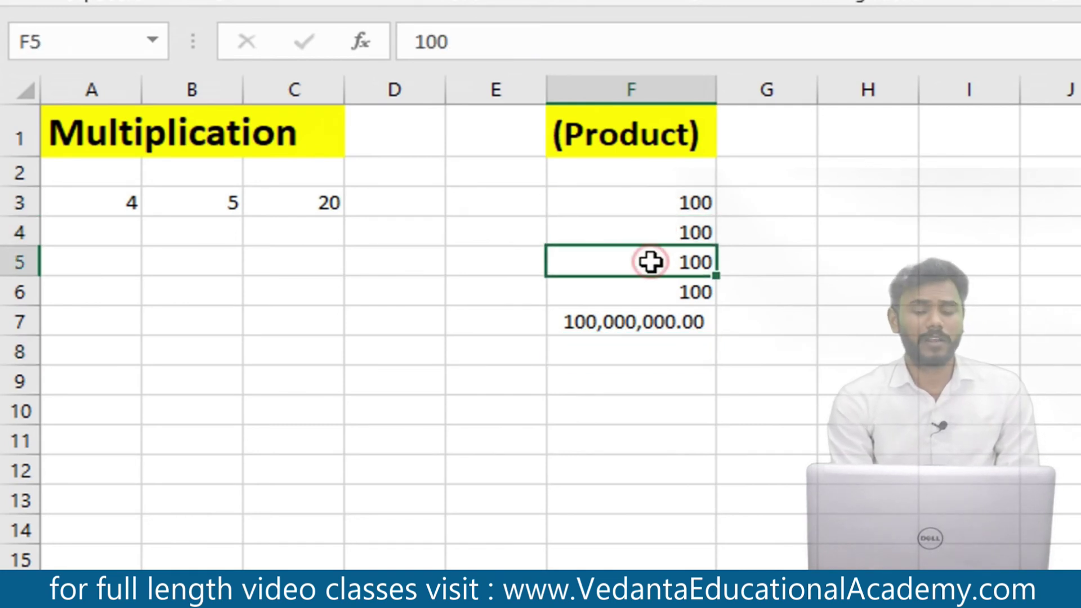
left_click(648, 291)
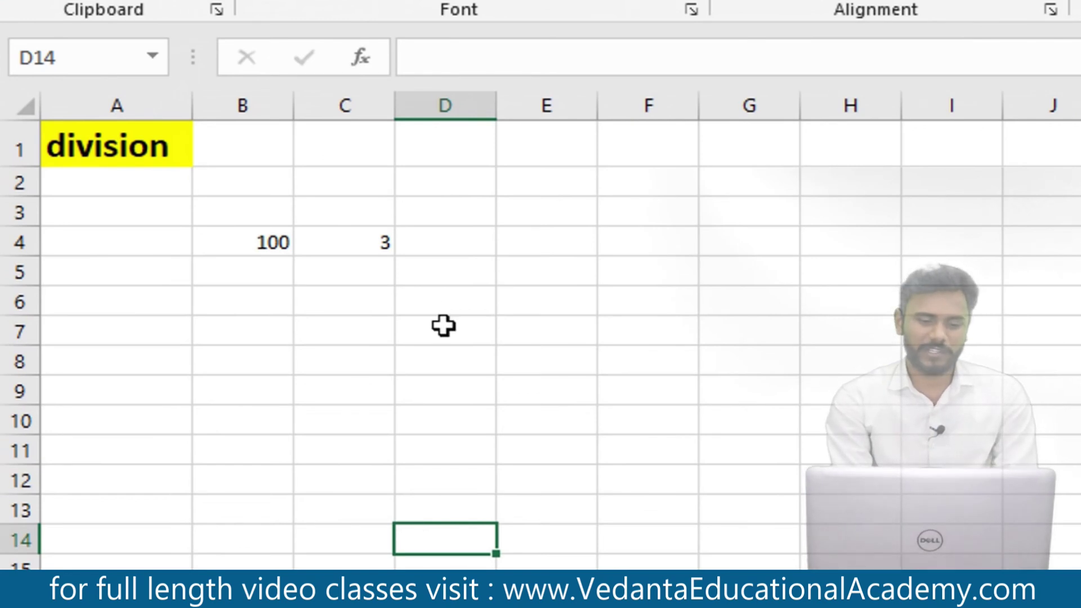
- On the division sheet, divide the first number by the second in cell D4 with the formula =B4/C4
left_click(454, 237)
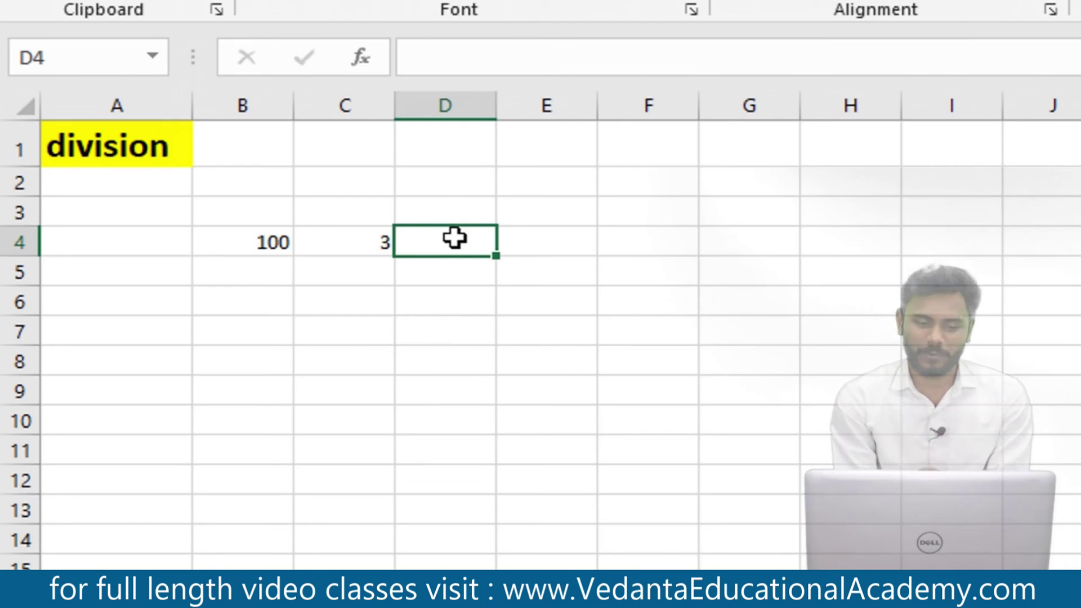
type("=")
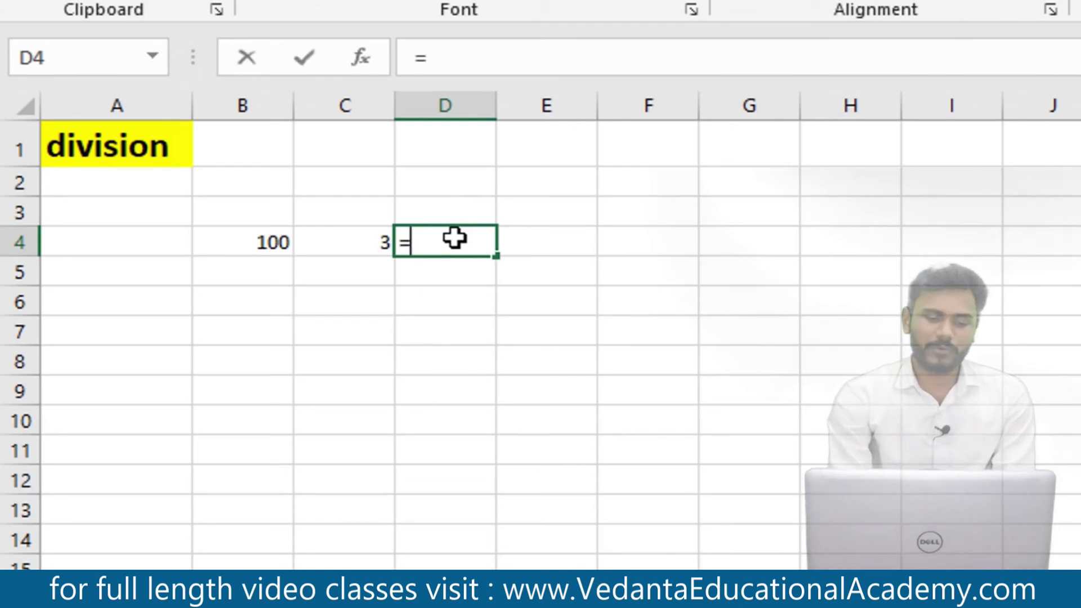
left_click(269, 248)
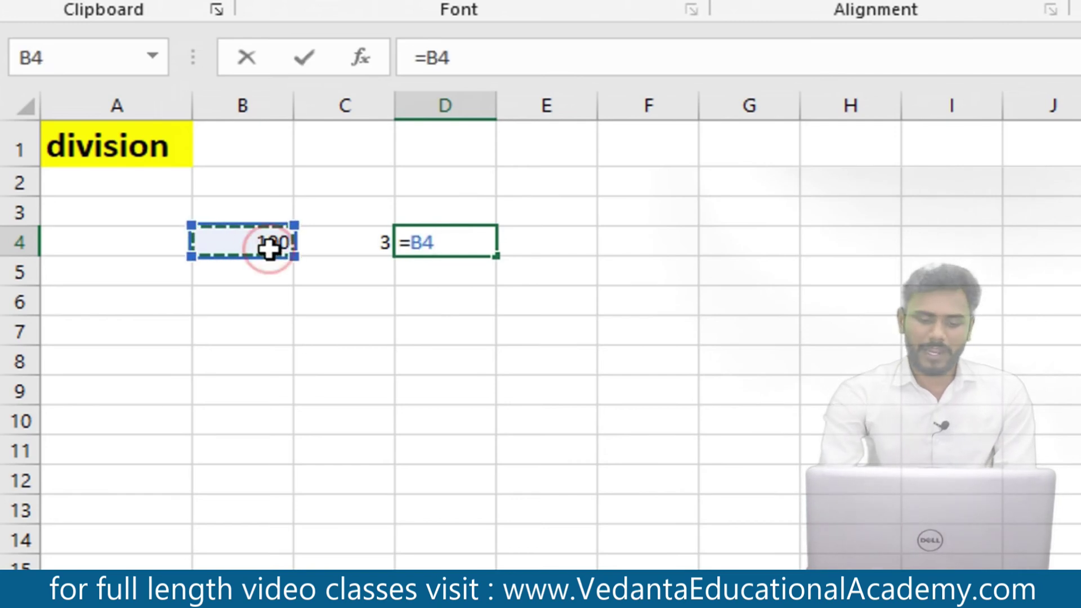
type("/")
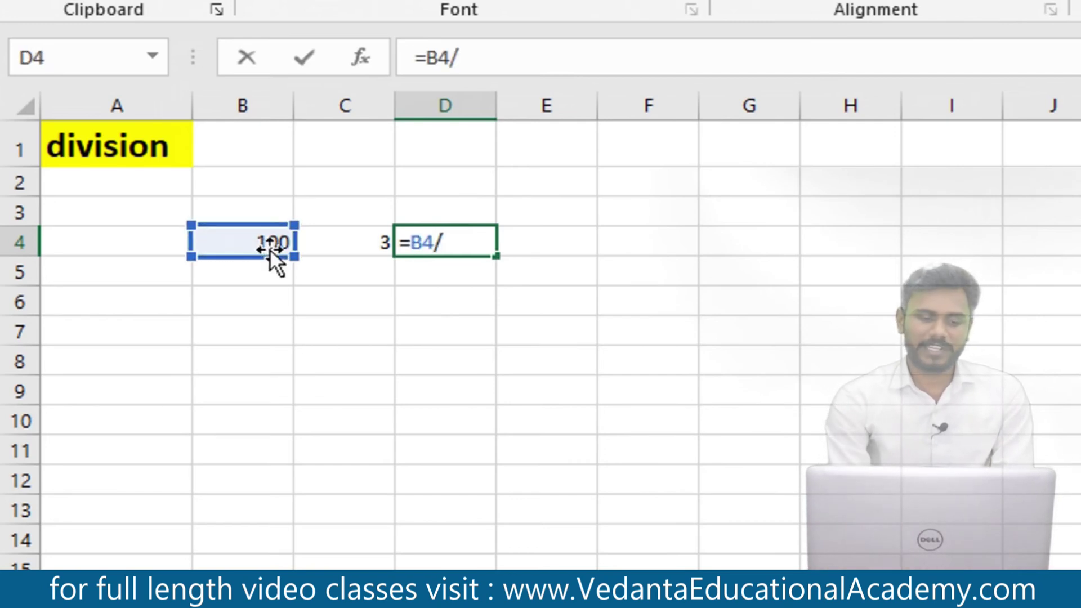
left_click(355, 244)
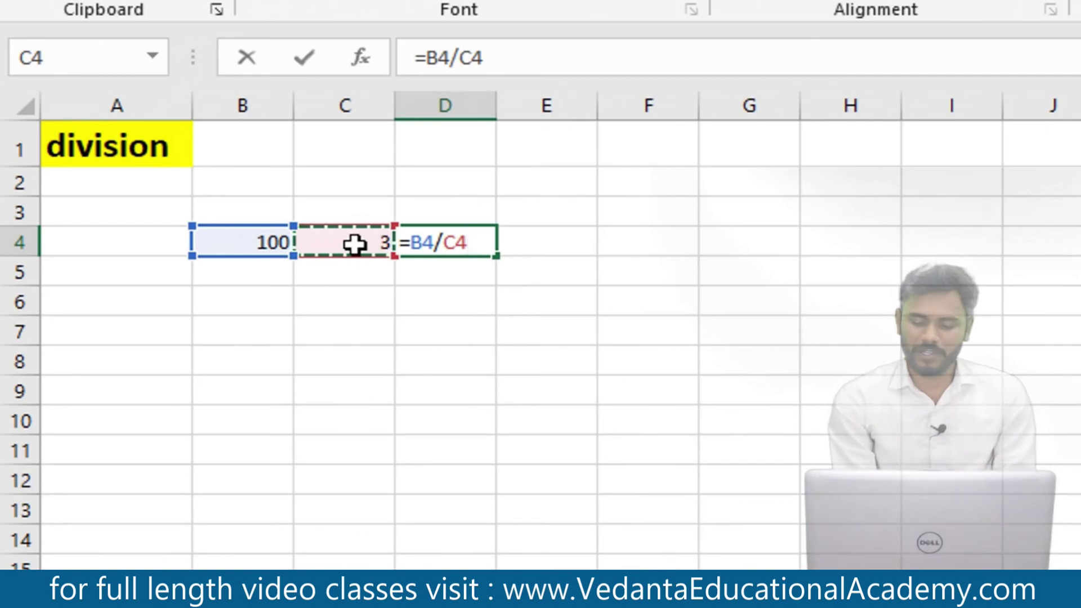
key("Return")
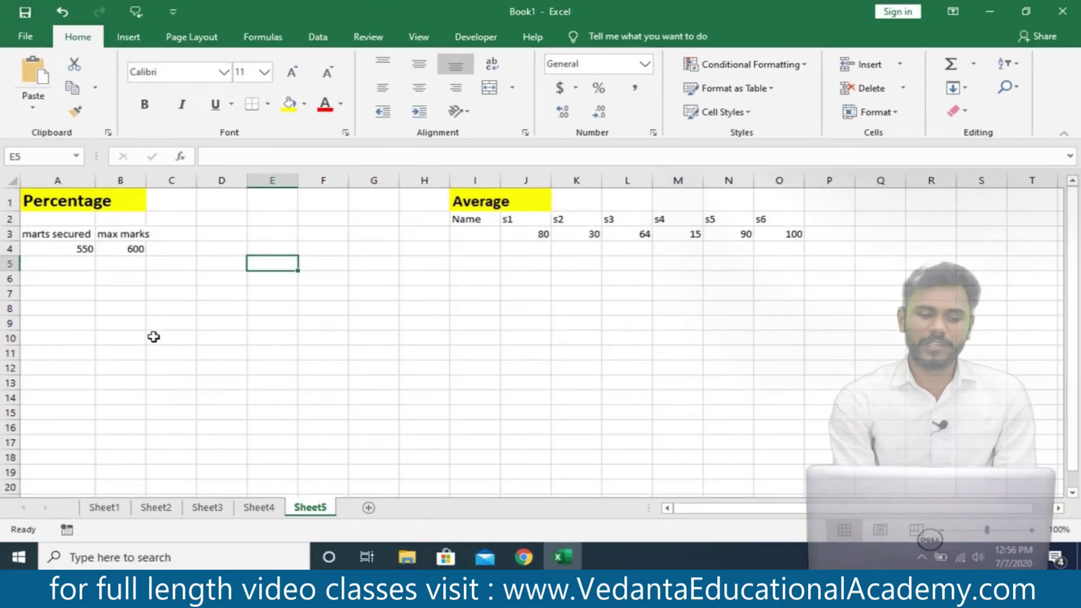
- On Sheet5, calculate the percentage of marks secured in cell C4 with the formula =A4/B4*100
left_click(170, 249)
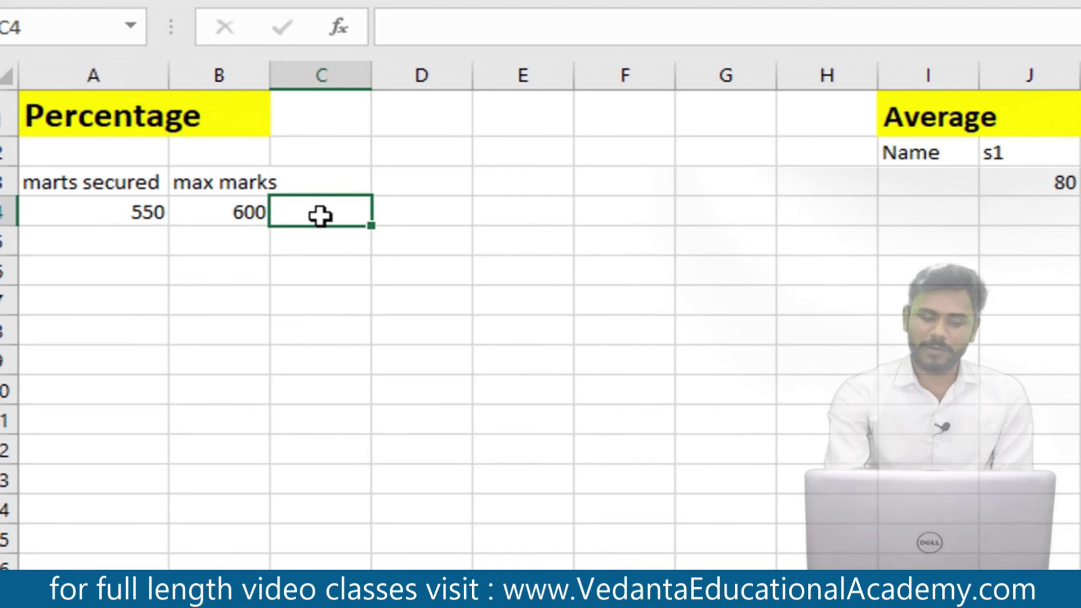
type("=")
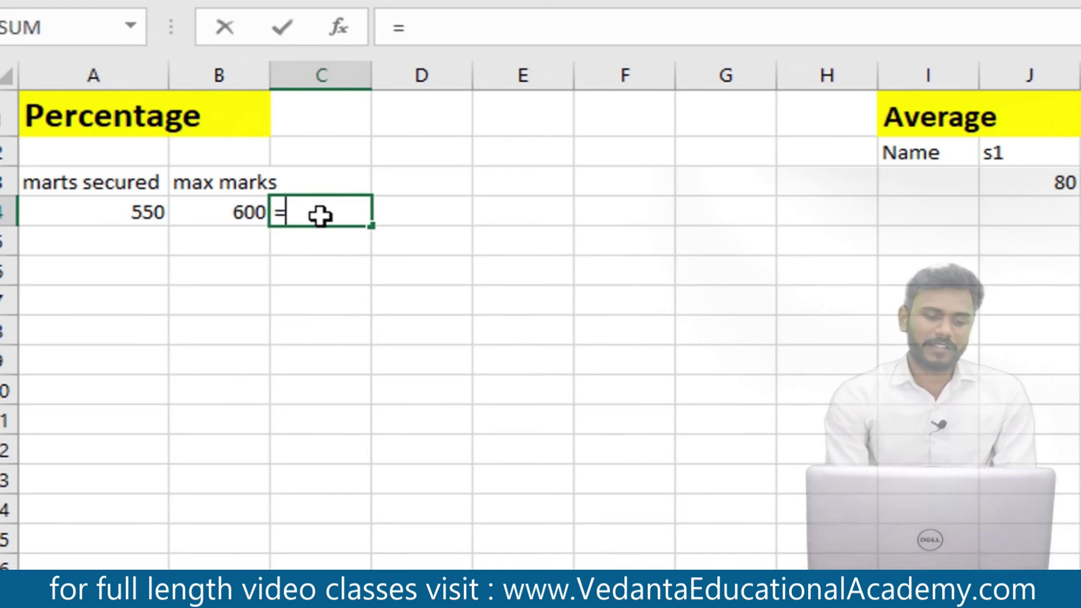
left_click(135, 217)
type("/")
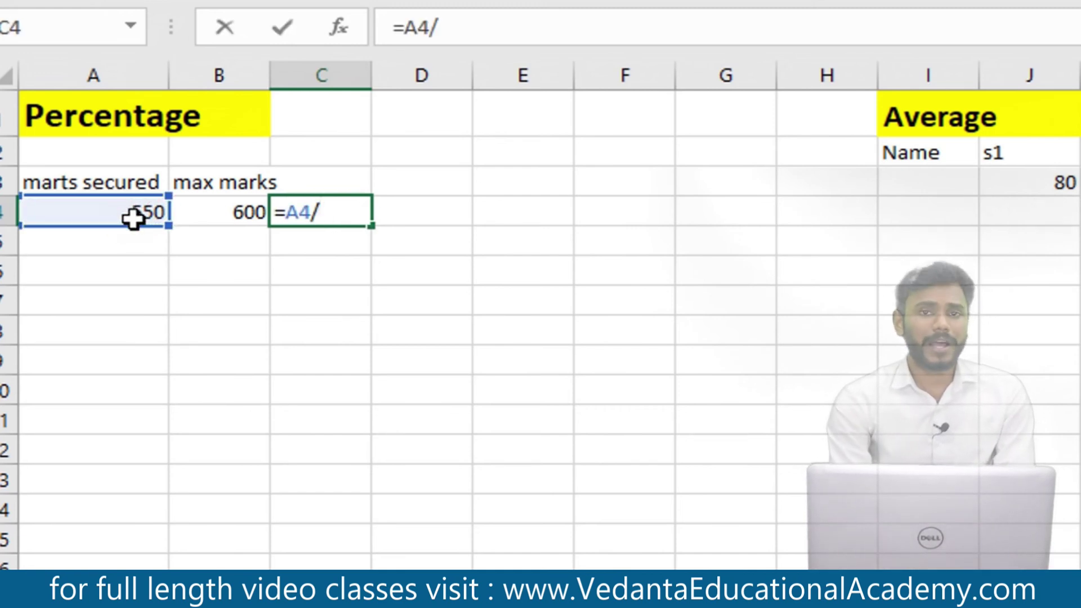
left_click(231, 212)
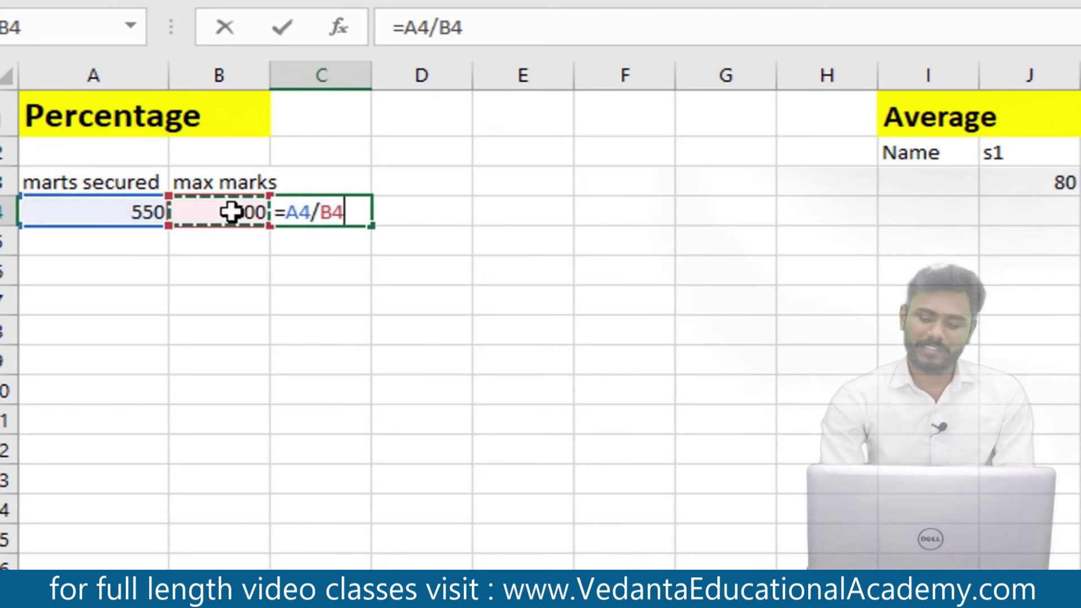
type("*100")
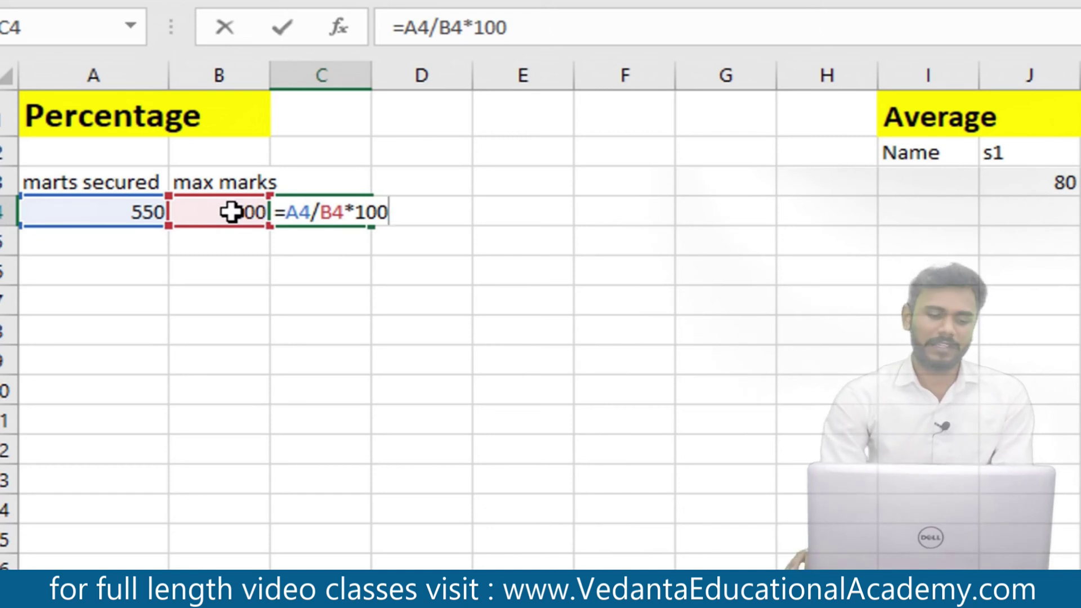
key("Return")
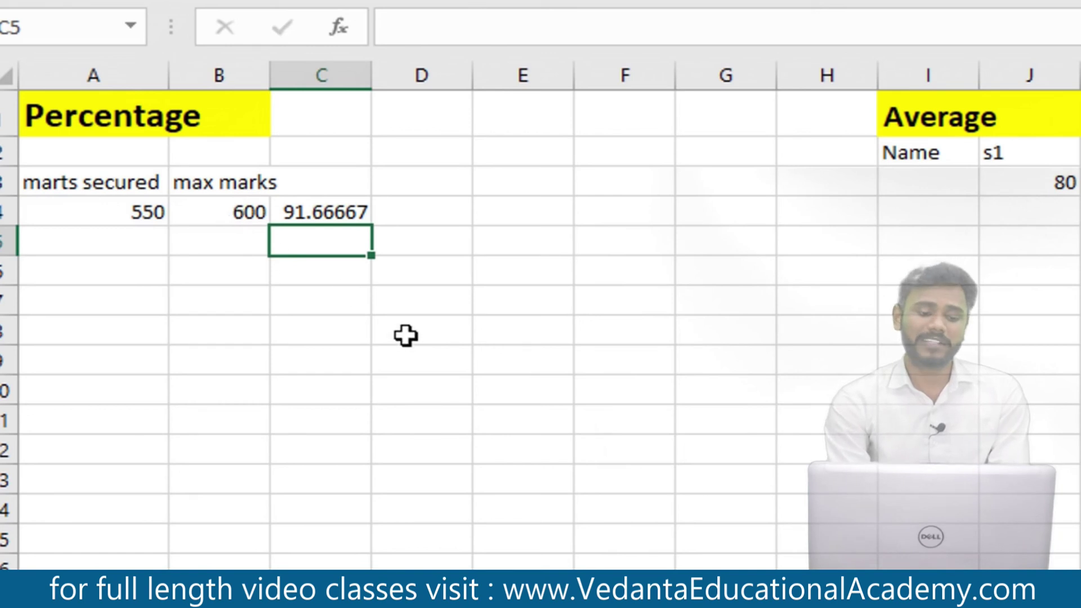
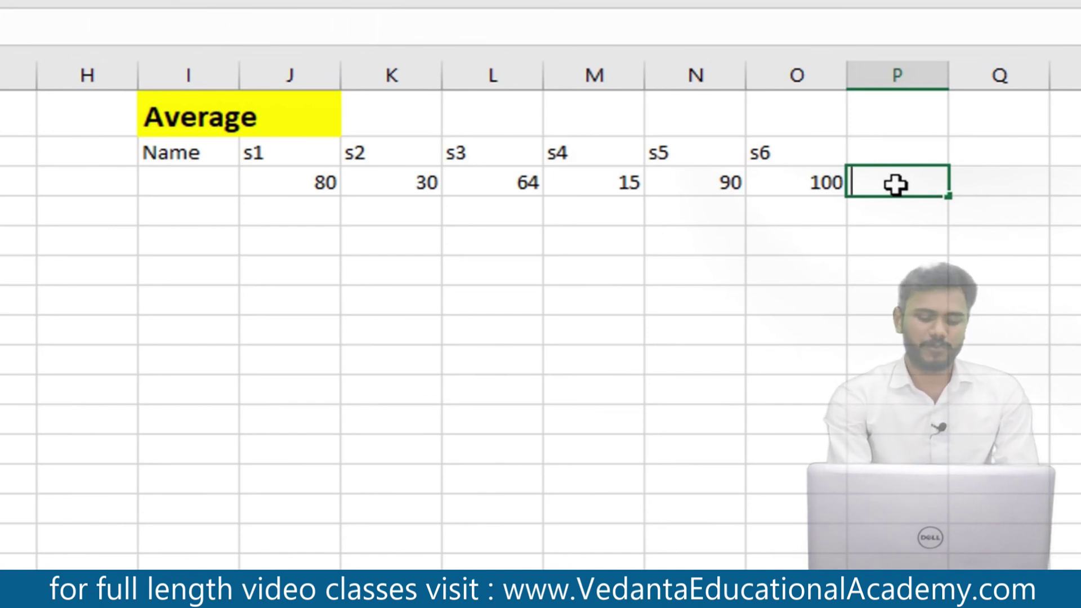
- Calculate the average of the six subject marks s1 to s6 in cell P3 with the formula =AVERAGE(J3:O3)
type("=averag")
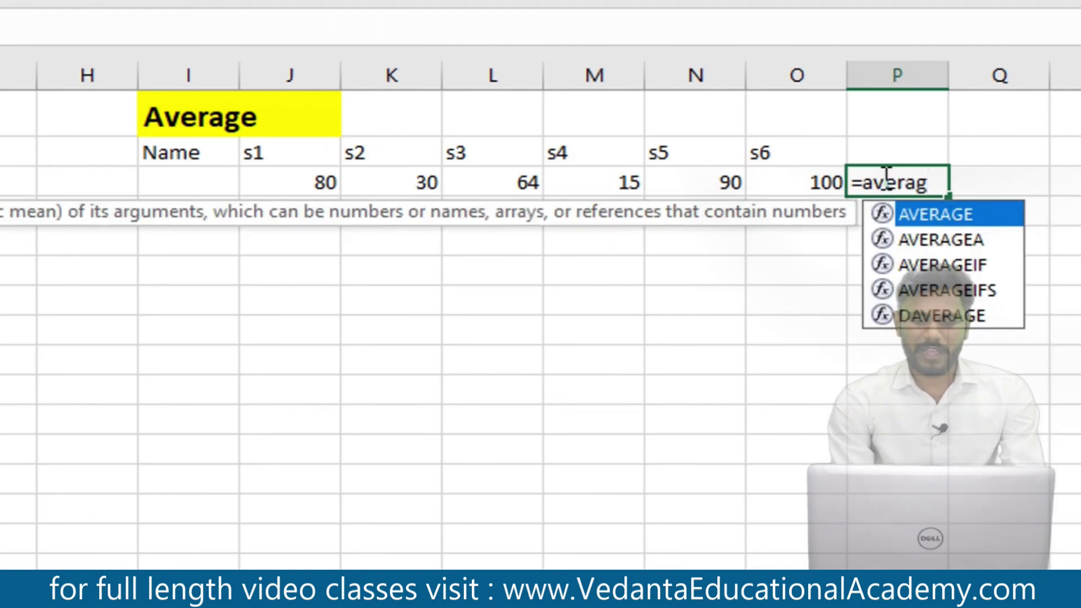
key("Tab")
key("Return")
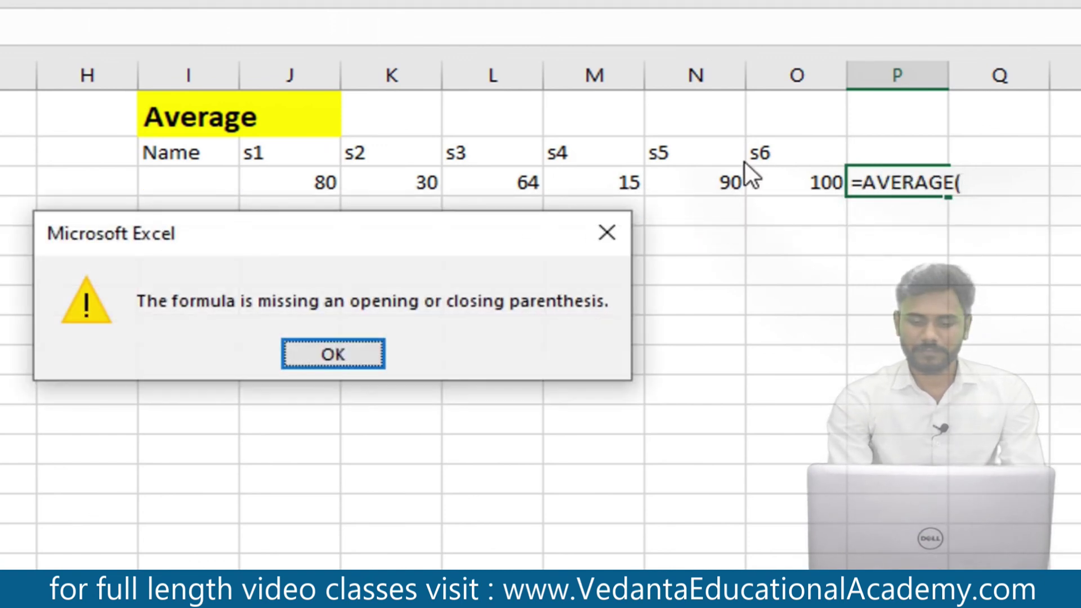
key("Return")
key("Right")
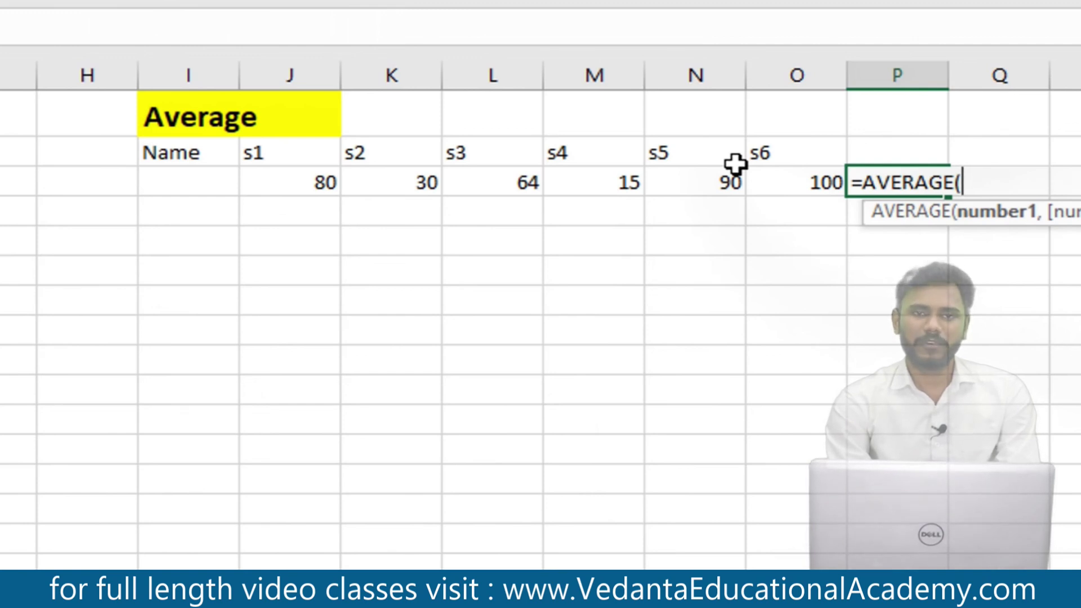
left_click_drag(278, 183, 819, 179)
type(")")
key("Return")
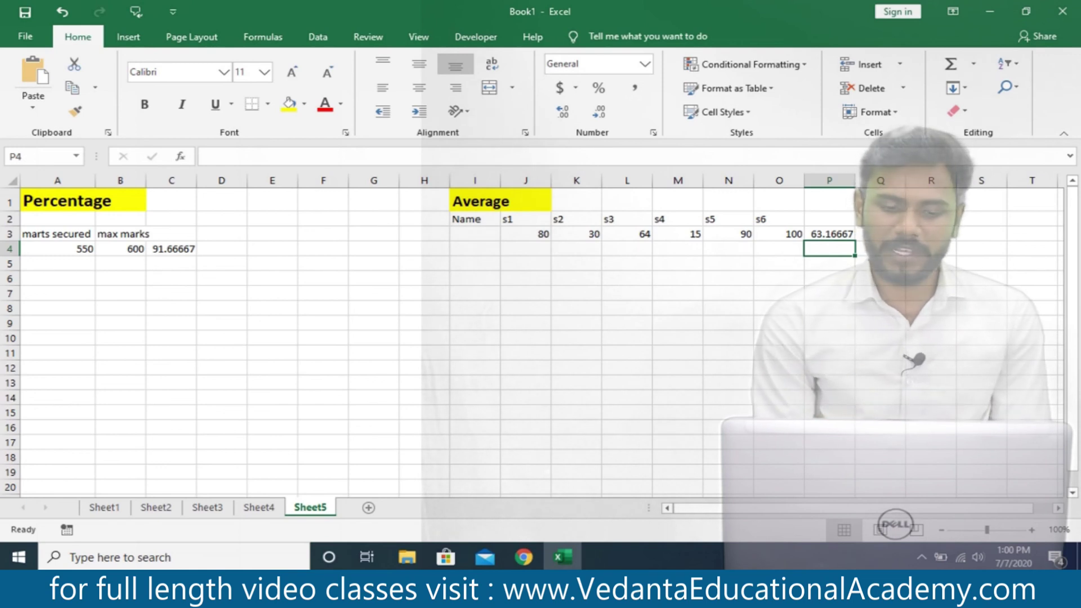
- Review the percentage formula in cell C4 and the average formula in cell P3 along with the cells they reference
left_click(165, 247)
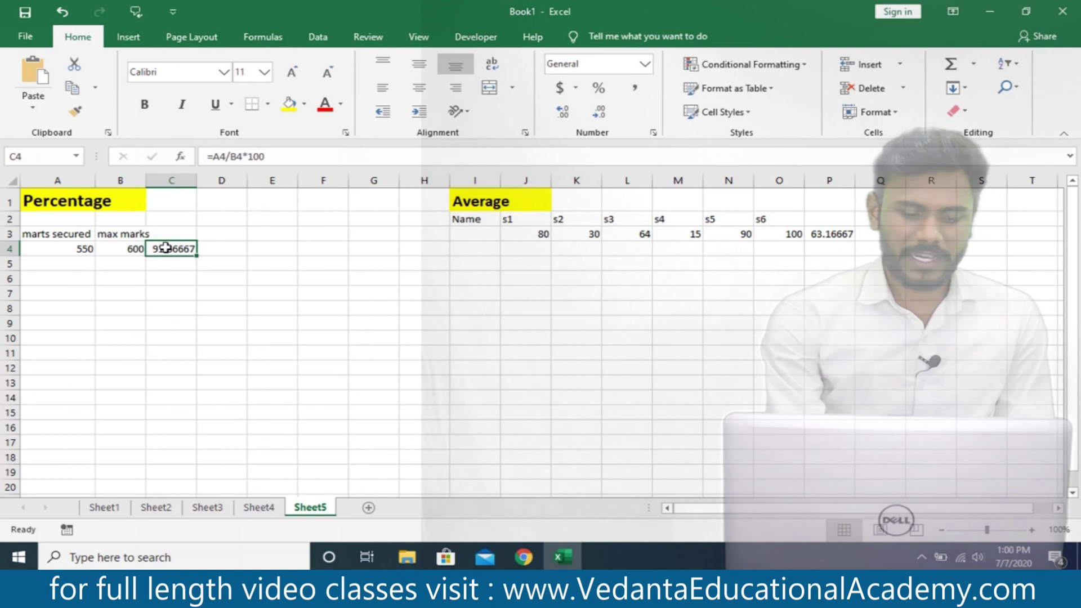
double_click(165, 247)
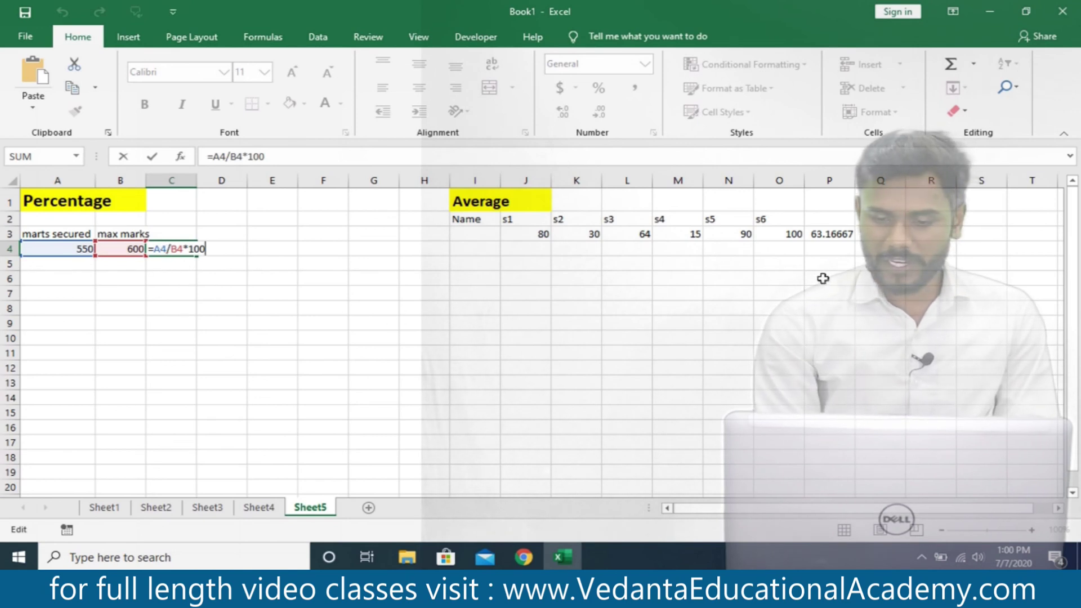
left_click(827, 236)
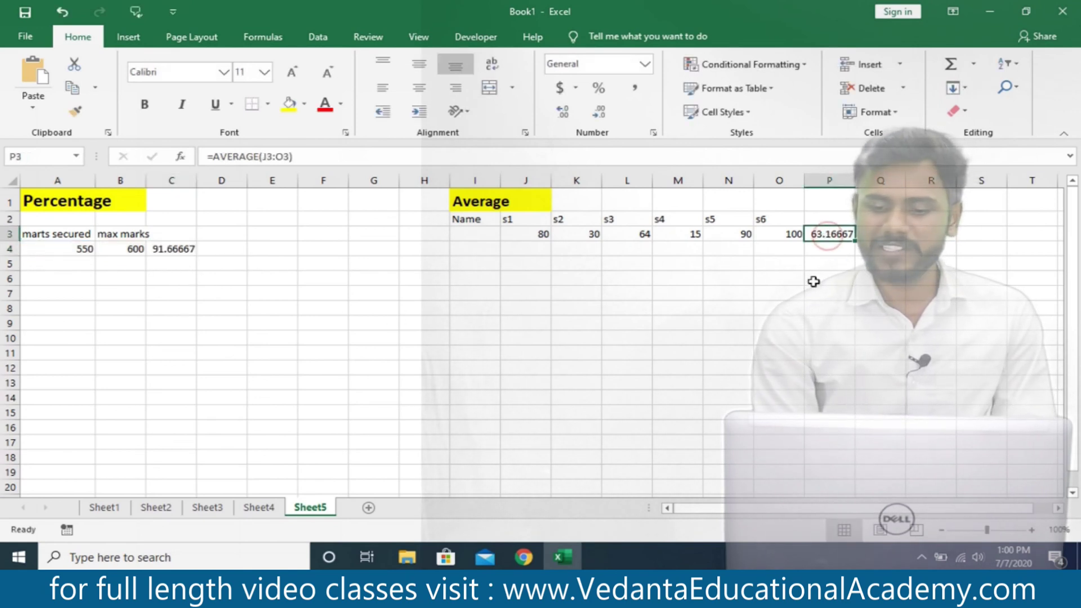
key("F2")
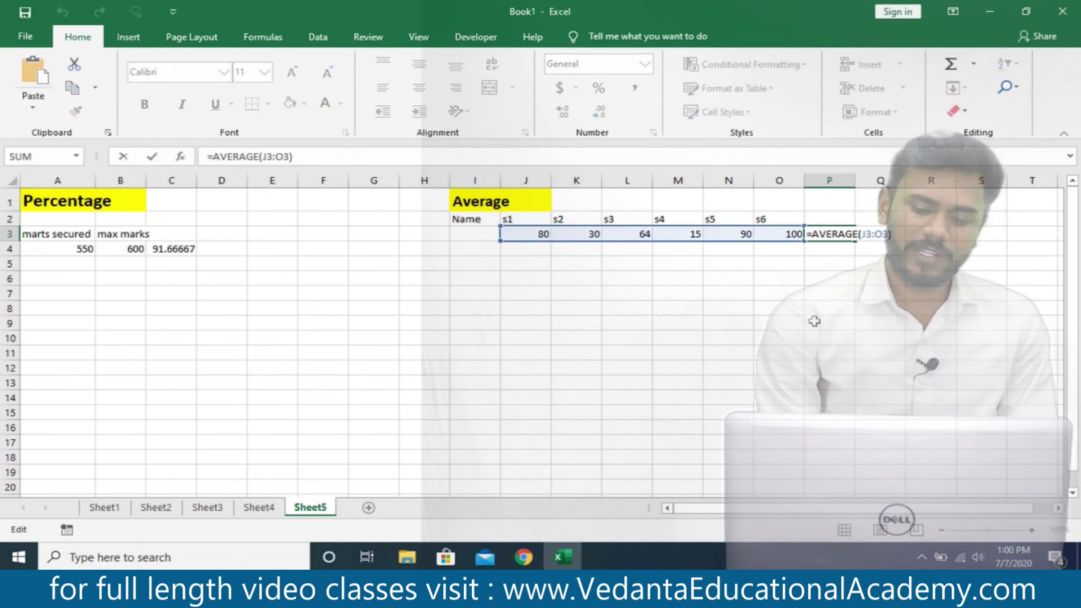
left_click(489, 440)
- On Sheet1, show the SUM formula in cell R6 and the three column ranges it references
left_click(117, 508)
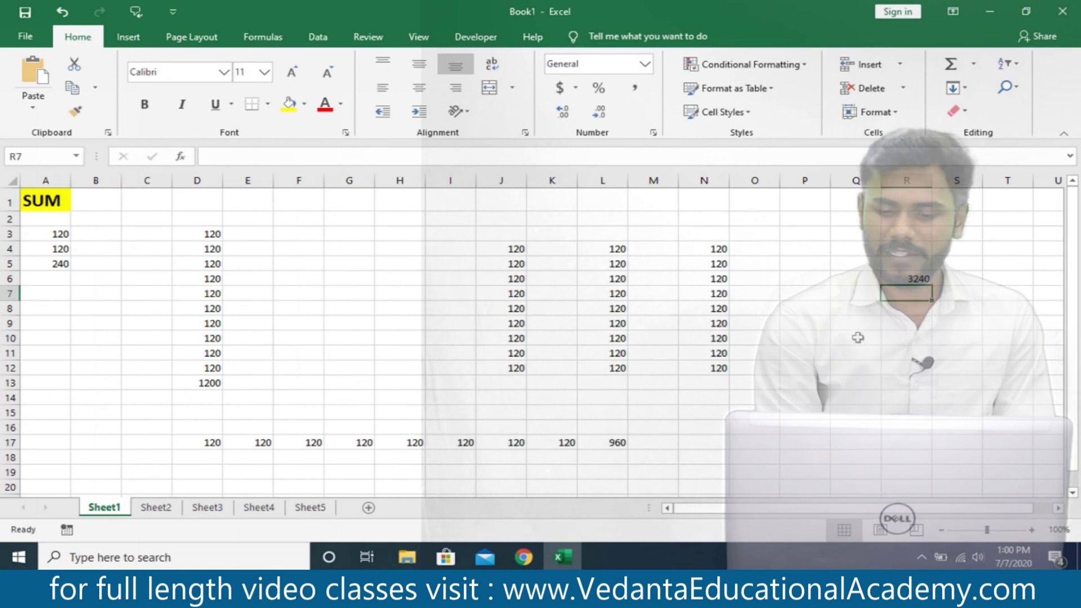
left_click(908, 278)
double_click(905, 276)
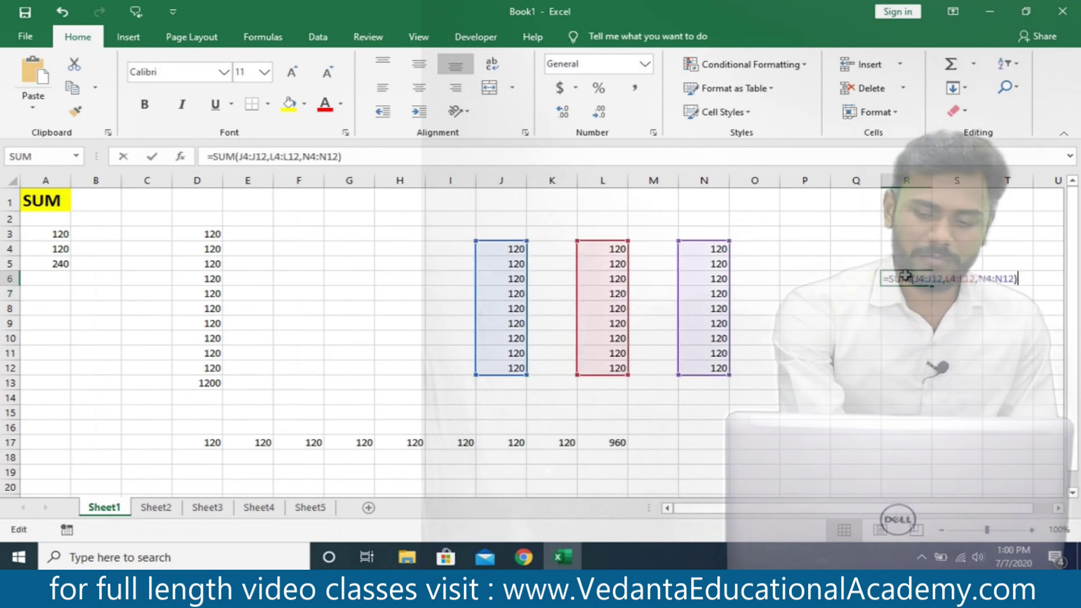